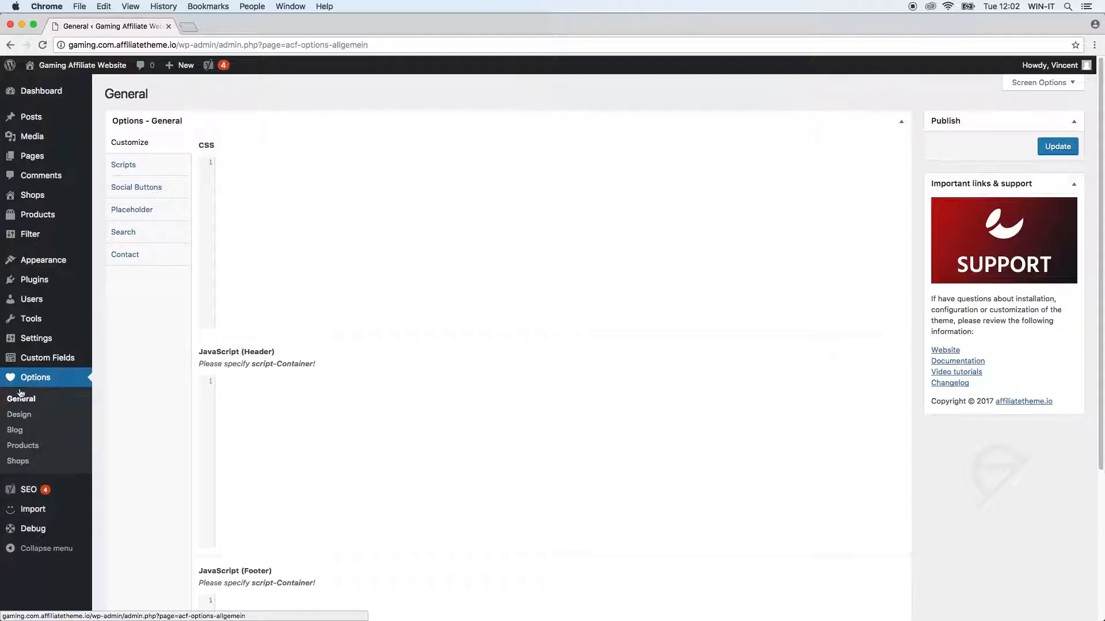
# - Open the theme's shop options and examine the permalink setting and its example URL with slug and shop name
pyautogui.click(17, 461)
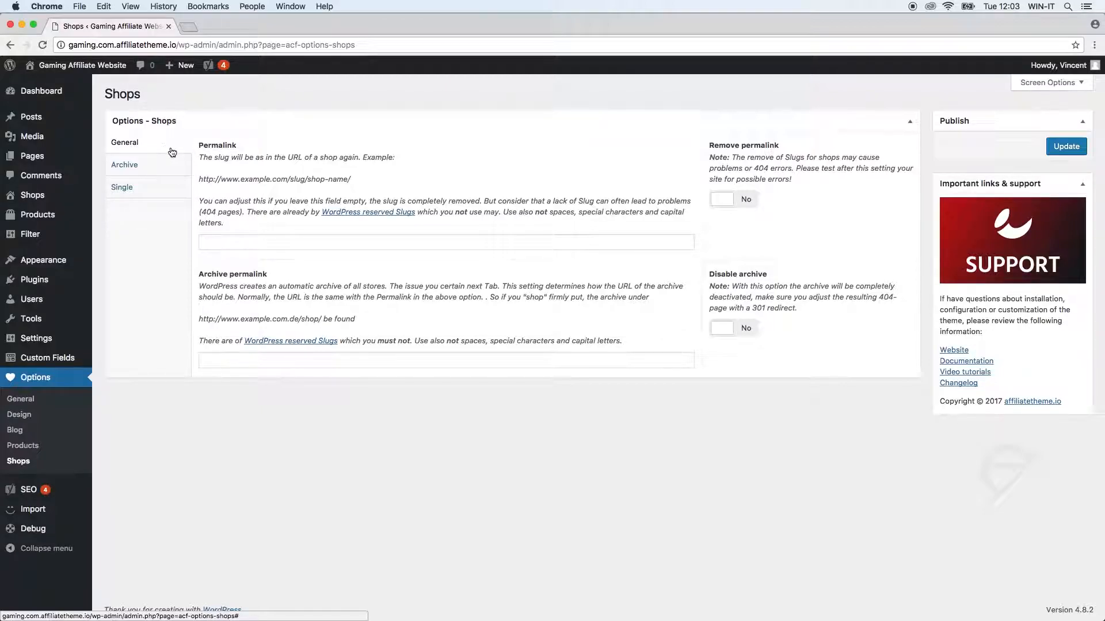
pyautogui.click(278, 248)
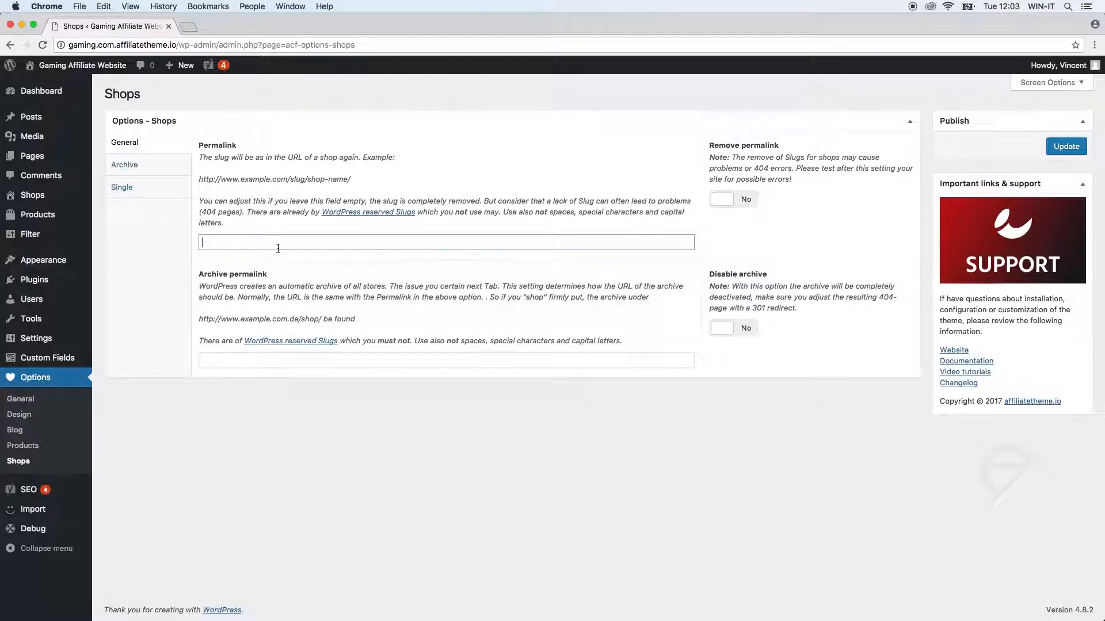
pyautogui.tripleClick(281, 183)
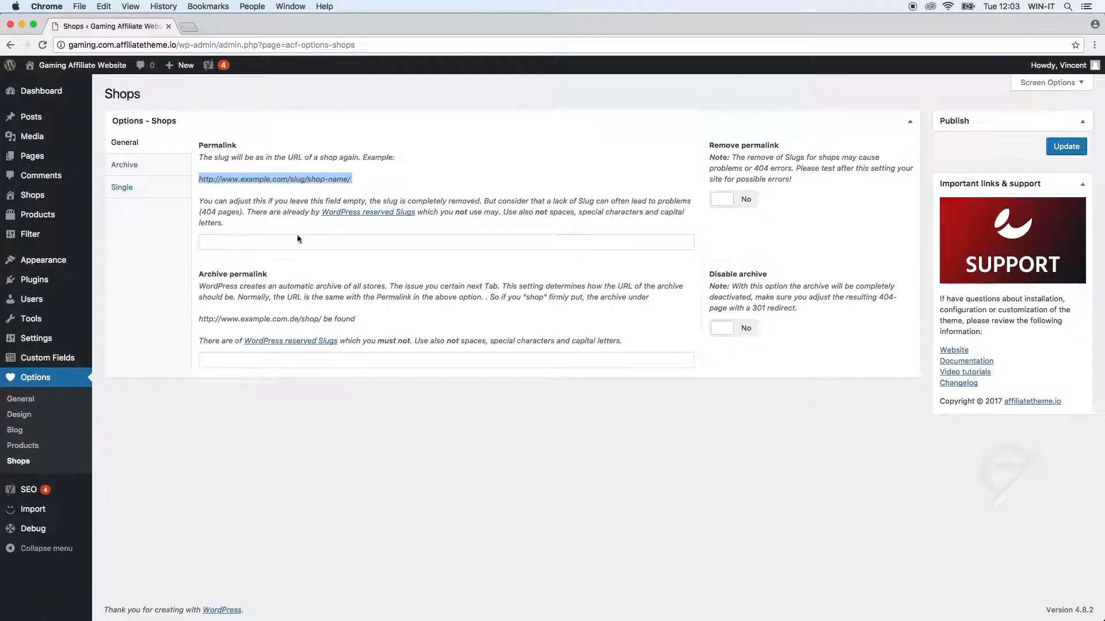
pyautogui.click(310, 180)
pyautogui.moveTo(307, 179); pyautogui.dragTo(348, 180)
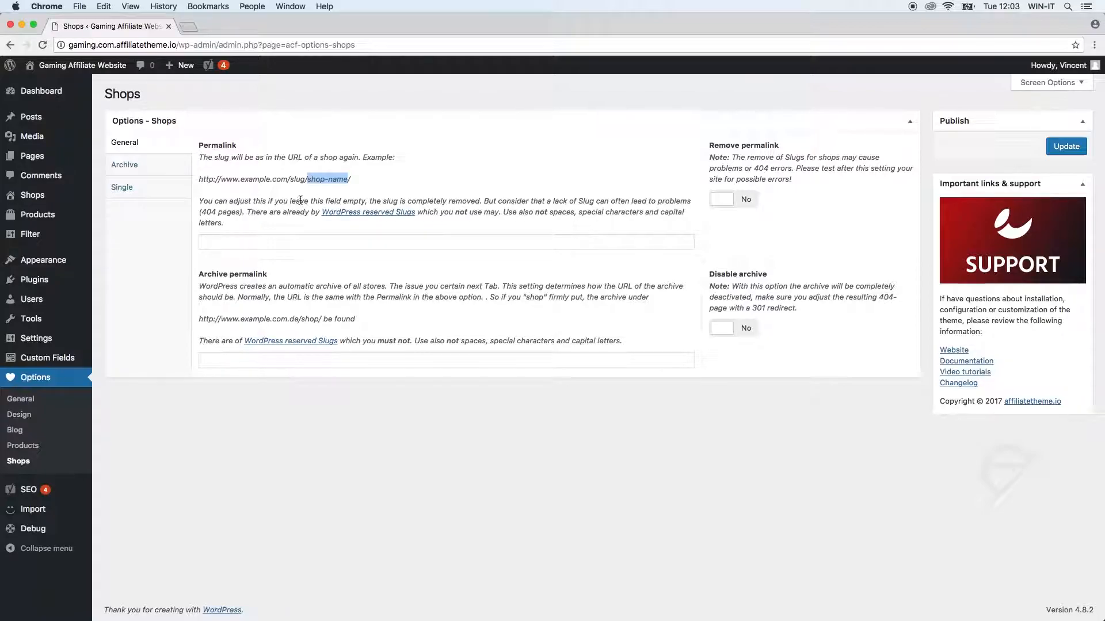
pyautogui.moveTo(290, 179); pyautogui.dragTo(308, 179)
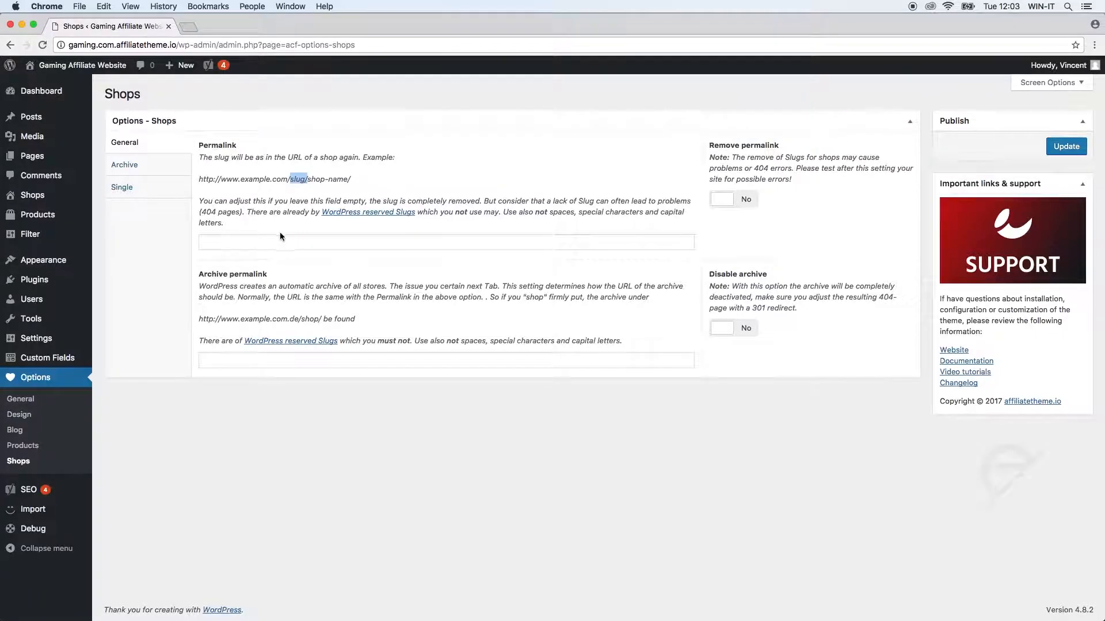
pyautogui.click(270, 243)
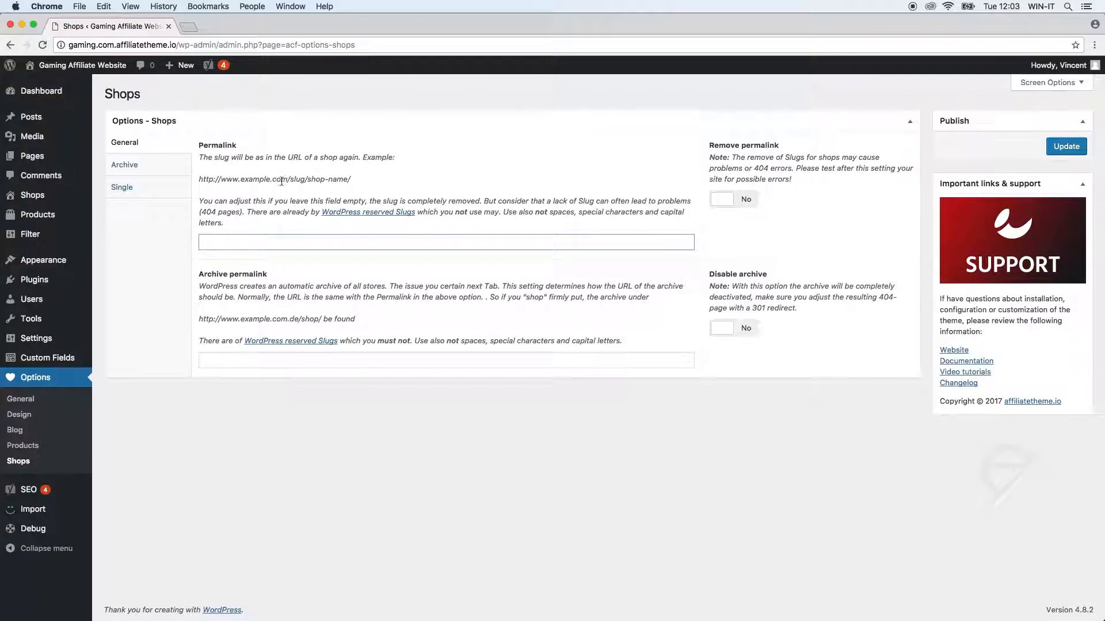
pyautogui.moveTo(289, 180); pyautogui.dragTo(309, 180)
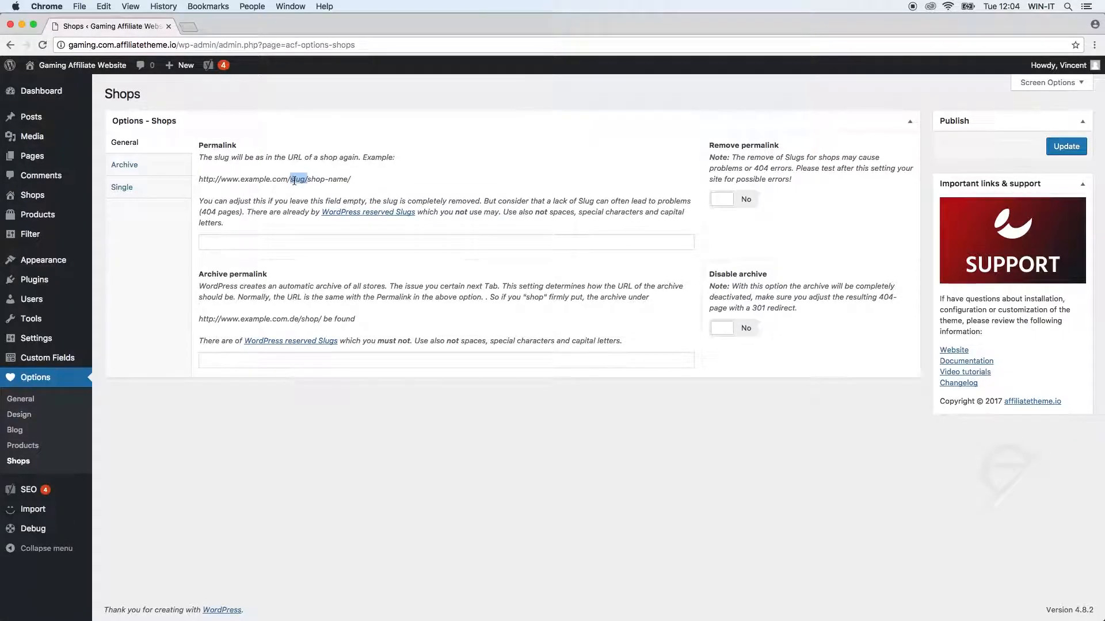
pyautogui.click(282, 241)
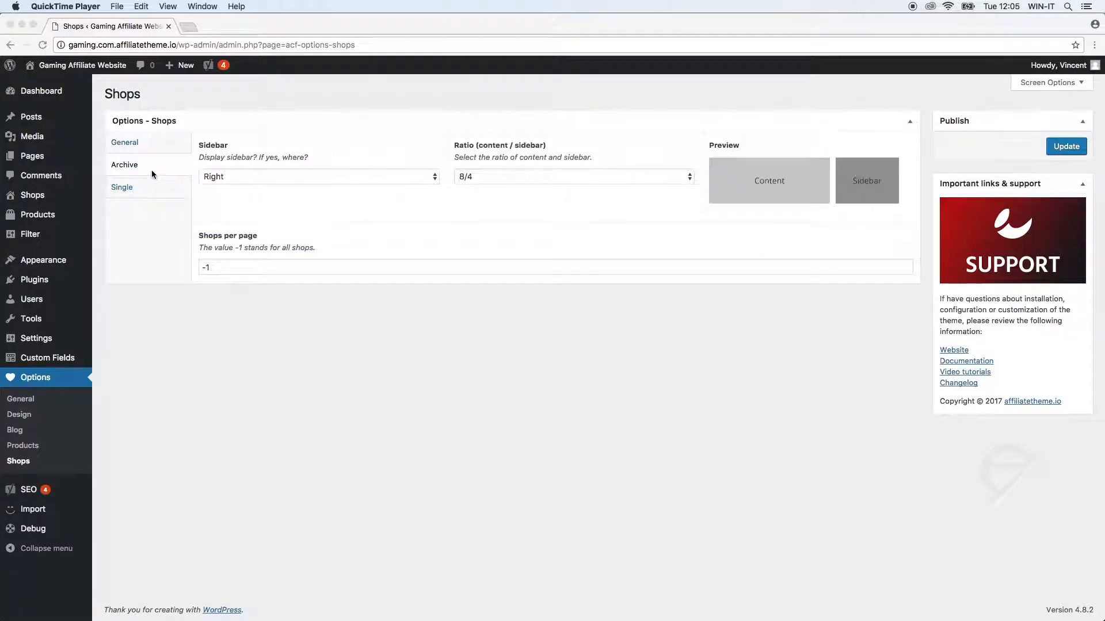
# - Set the shop archive's sidebar to Left with a 9/3 content/sidebar ratio and save the options
pyautogui.click(137, 168)
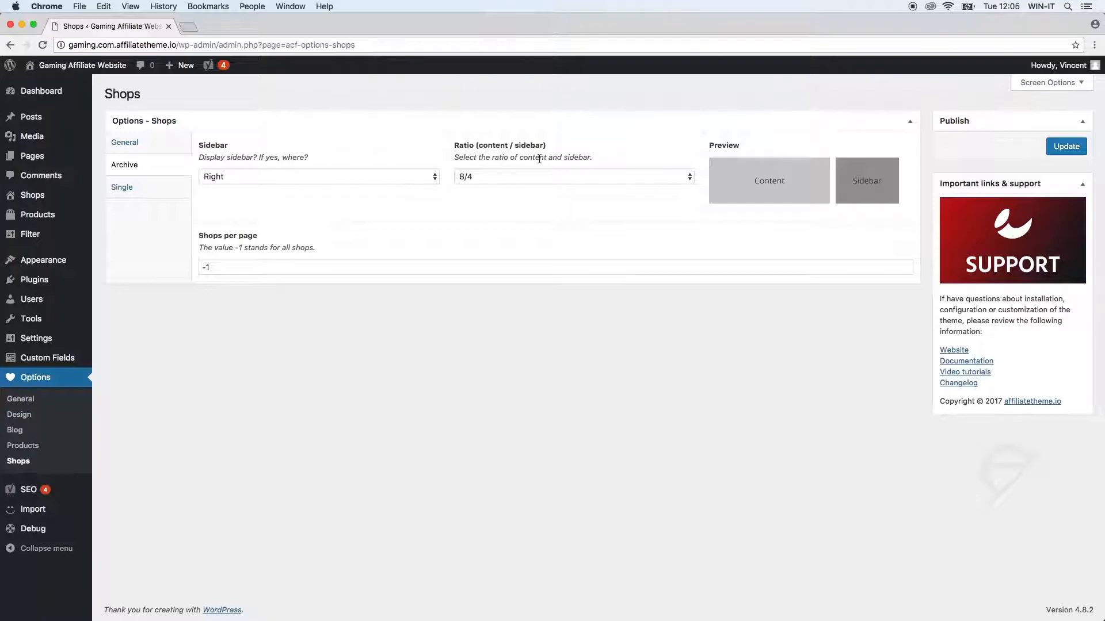
pyautogui.click(289, 180)
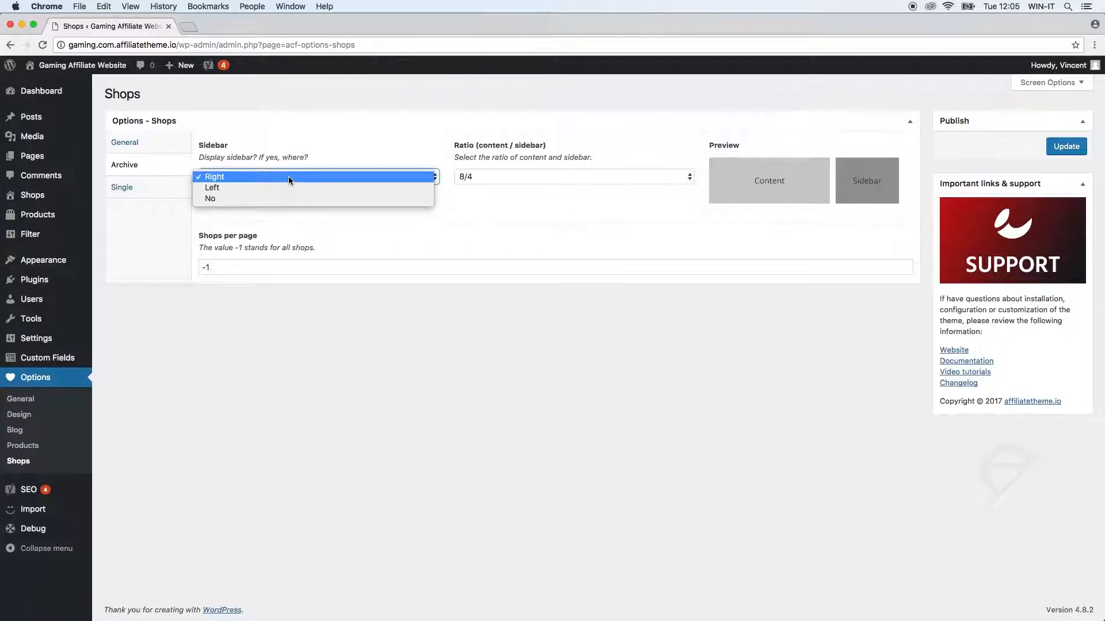
pyautogui.click(289, 187)
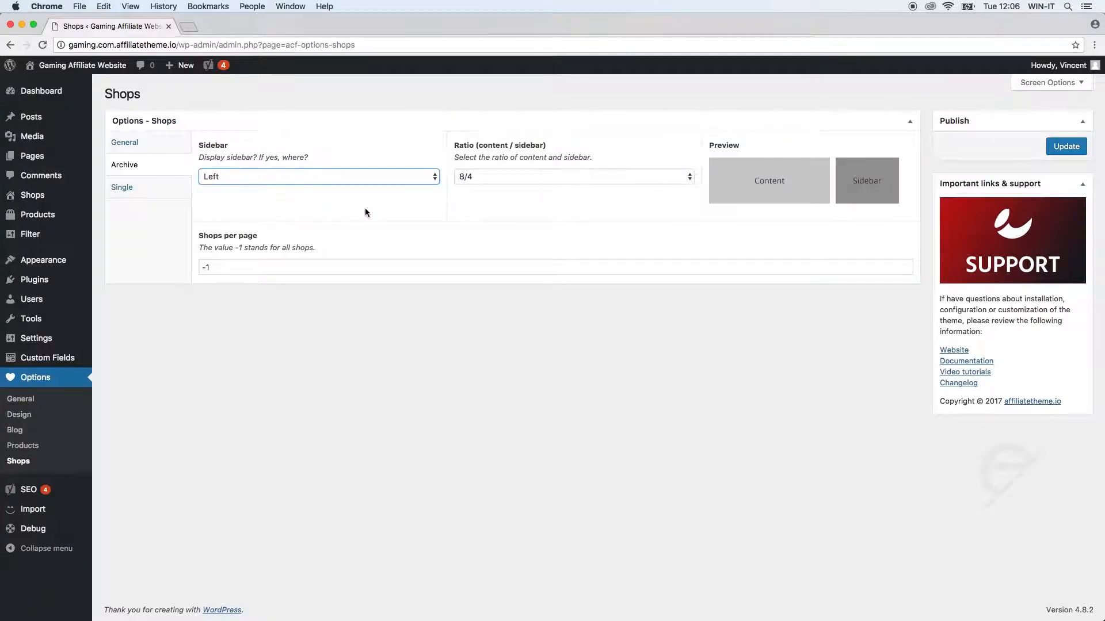
pyautogui.click(472, 178)
pyautogui.click(474, 185)
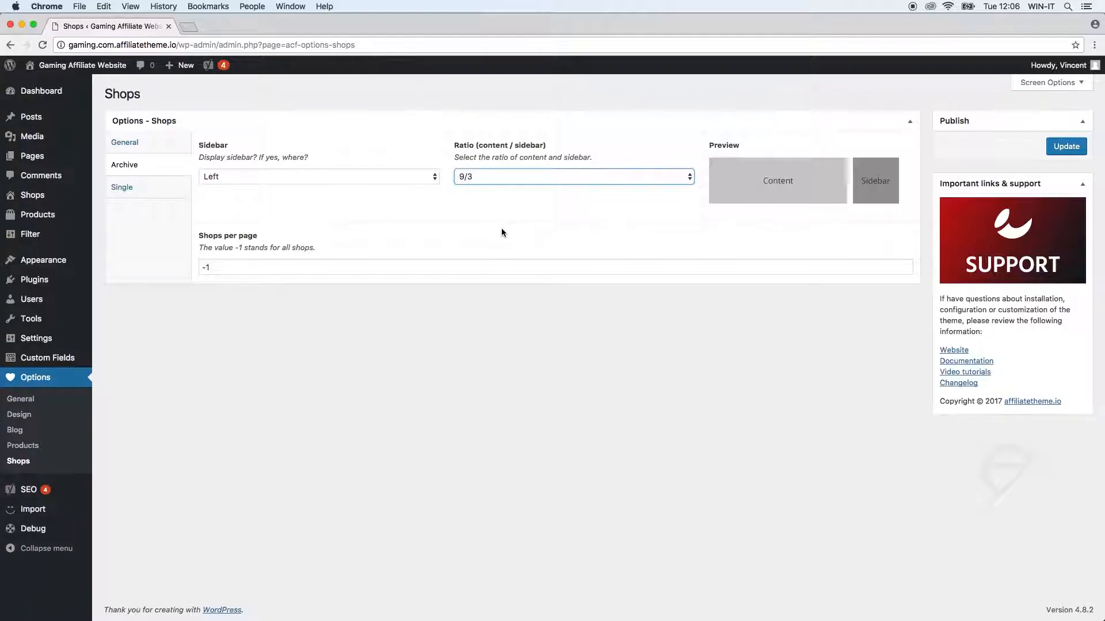
pyautogui.click(1064, 147)
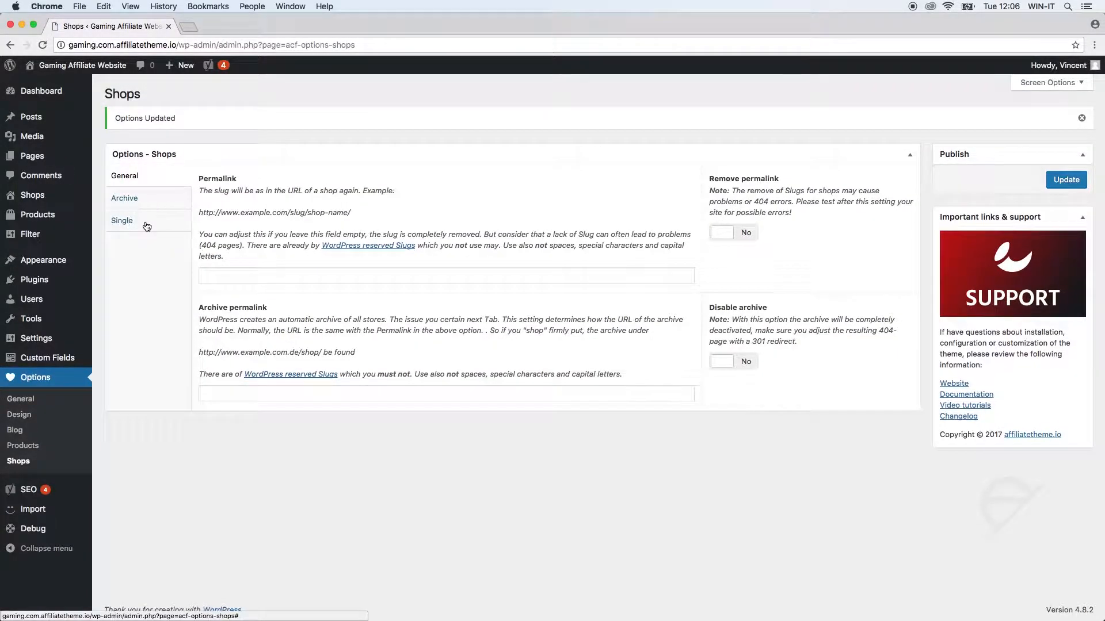
# - Set the single shop page's sidebar to Left with a 9/3 content/sidebar ratio and save the options
pyautogui.click(147, 226)
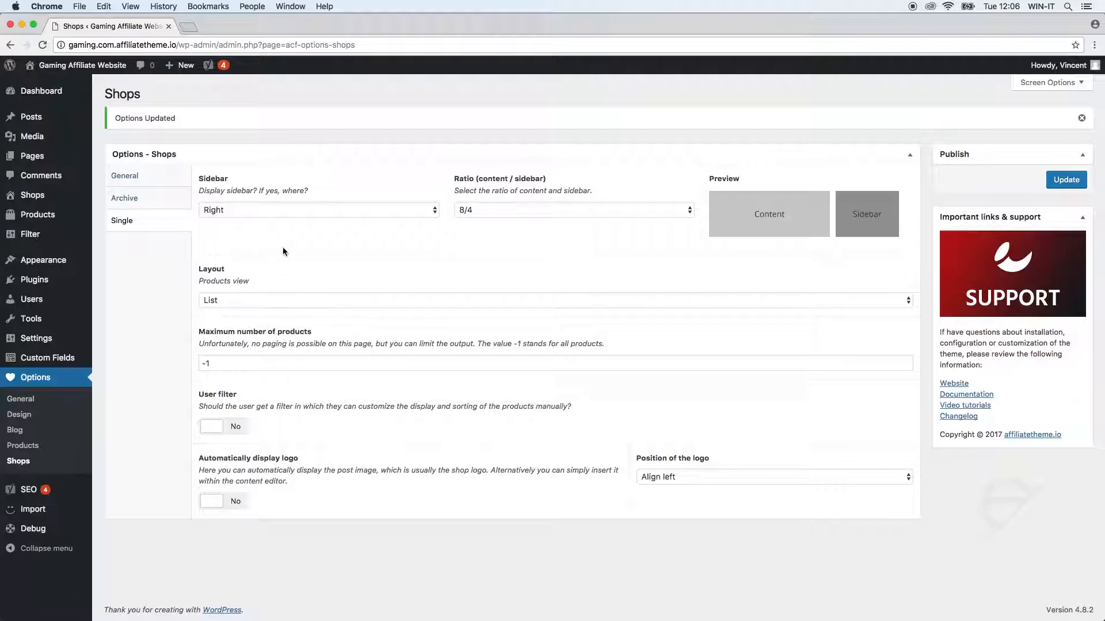
pyautogui.click(292, 209)
pyautogui.click(290, 219)
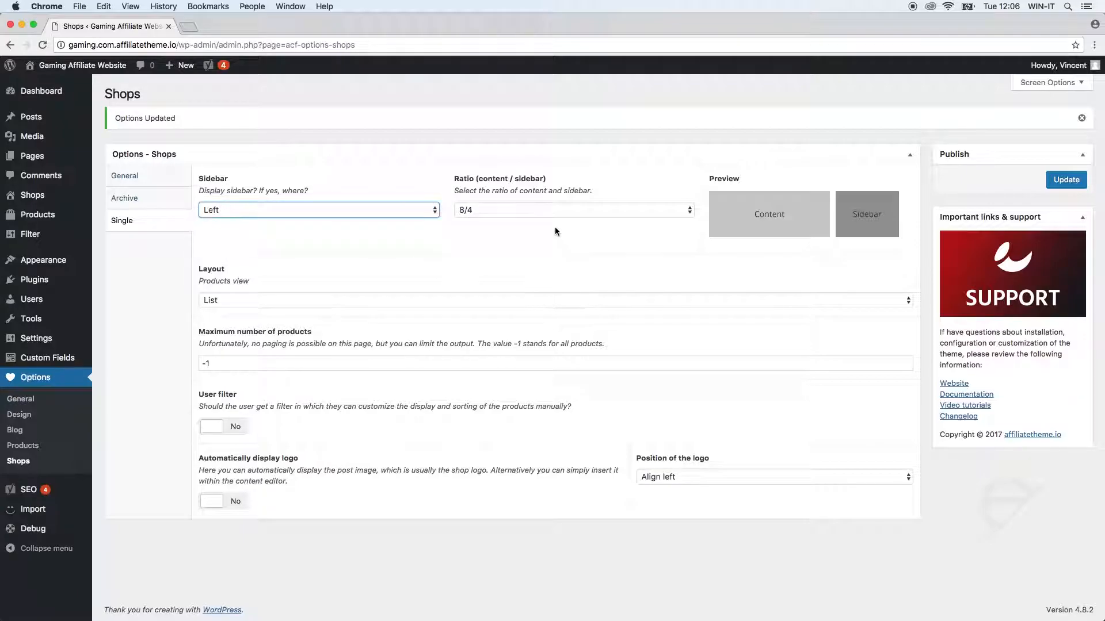
pyautogui.click(546, 211)
pyautogui.click(547, 221)
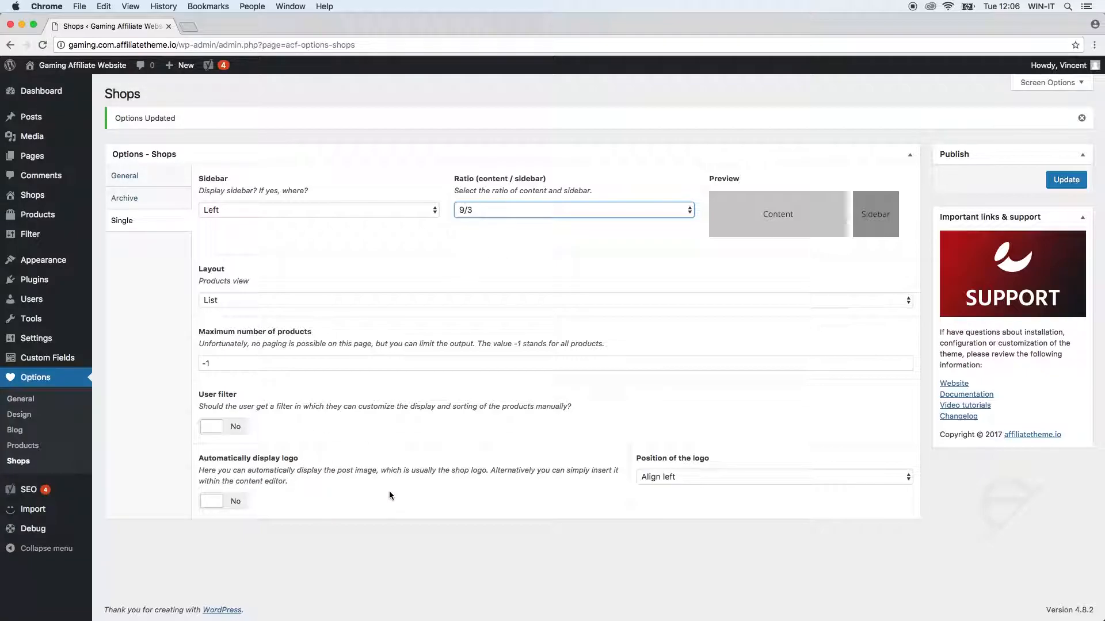
pyautogui.click(1068, 183)
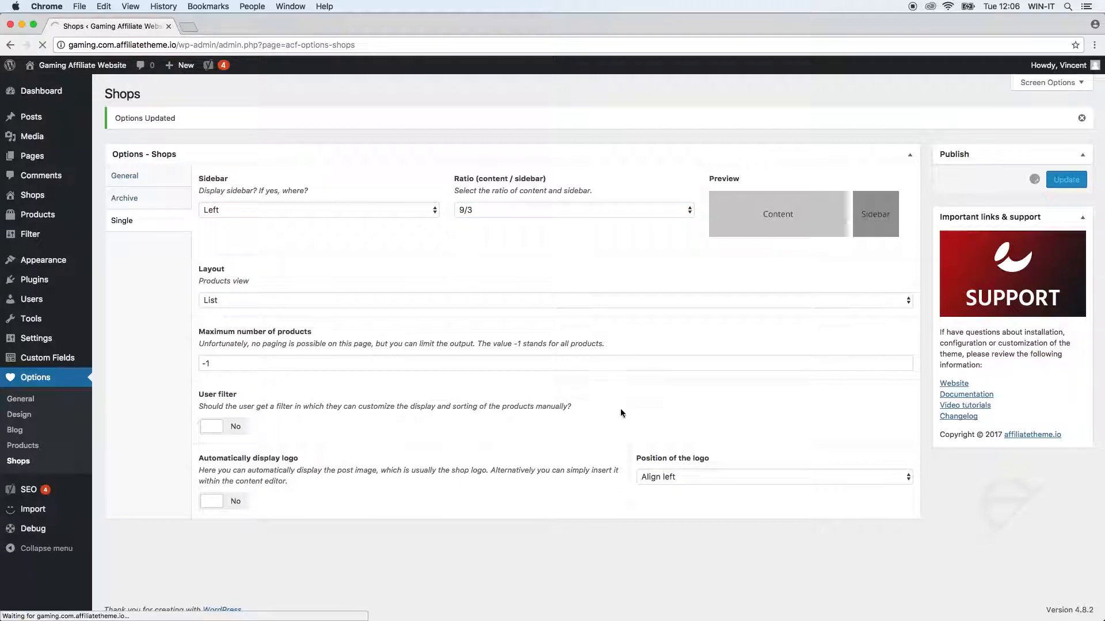
pyautogui.click(123, 221)
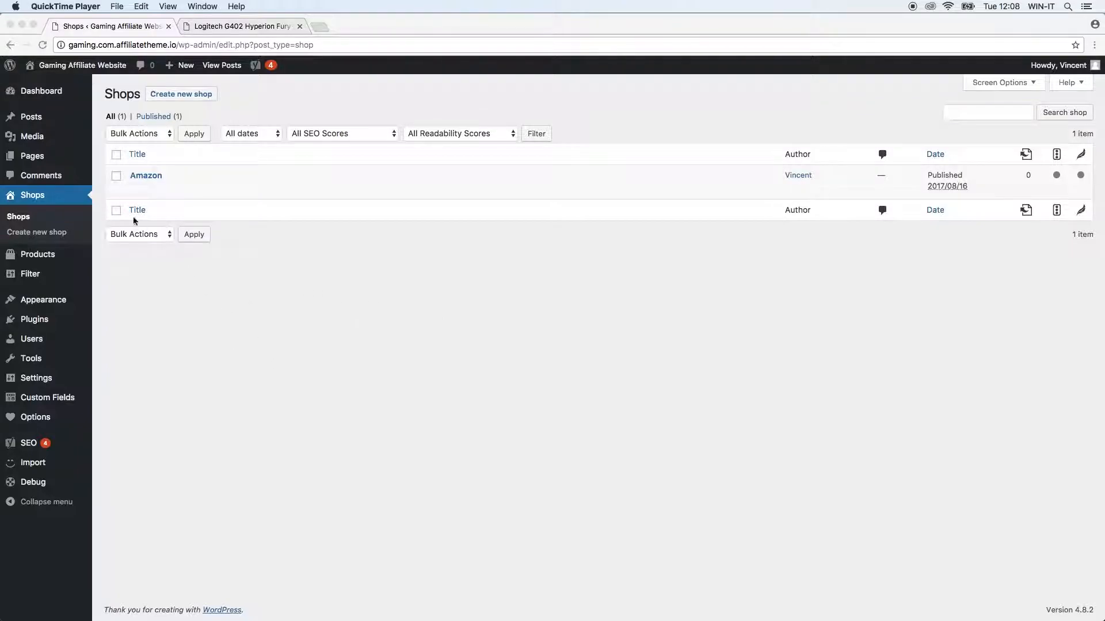
# - Start a new shop entry from the shop list and title it Saturn
pyautogui.click(36, 209)
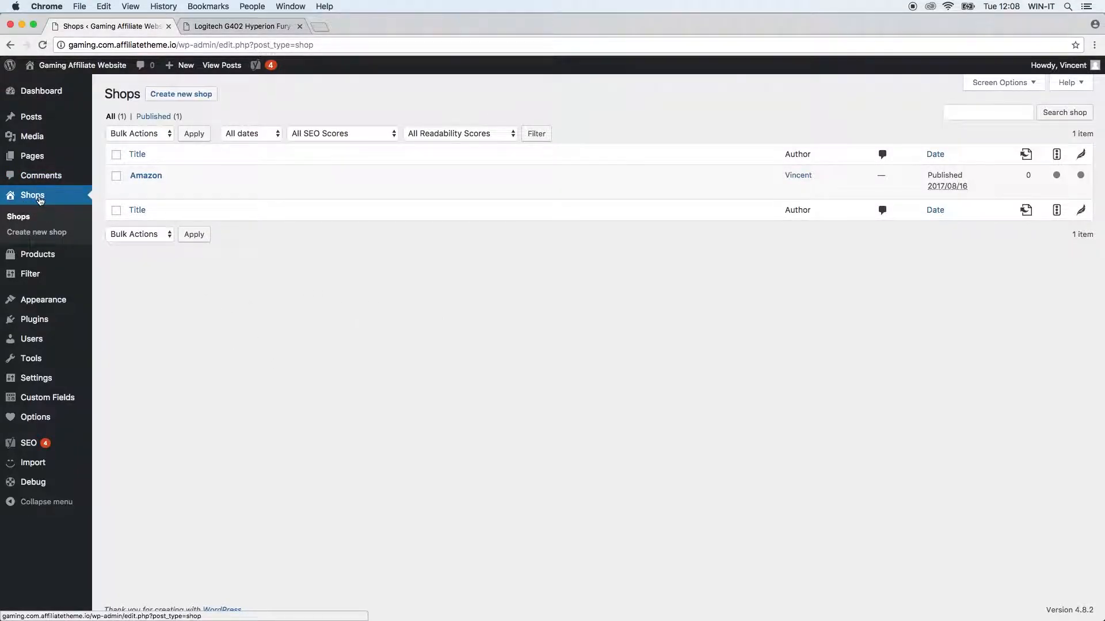
pyautogui.click(30, 222)
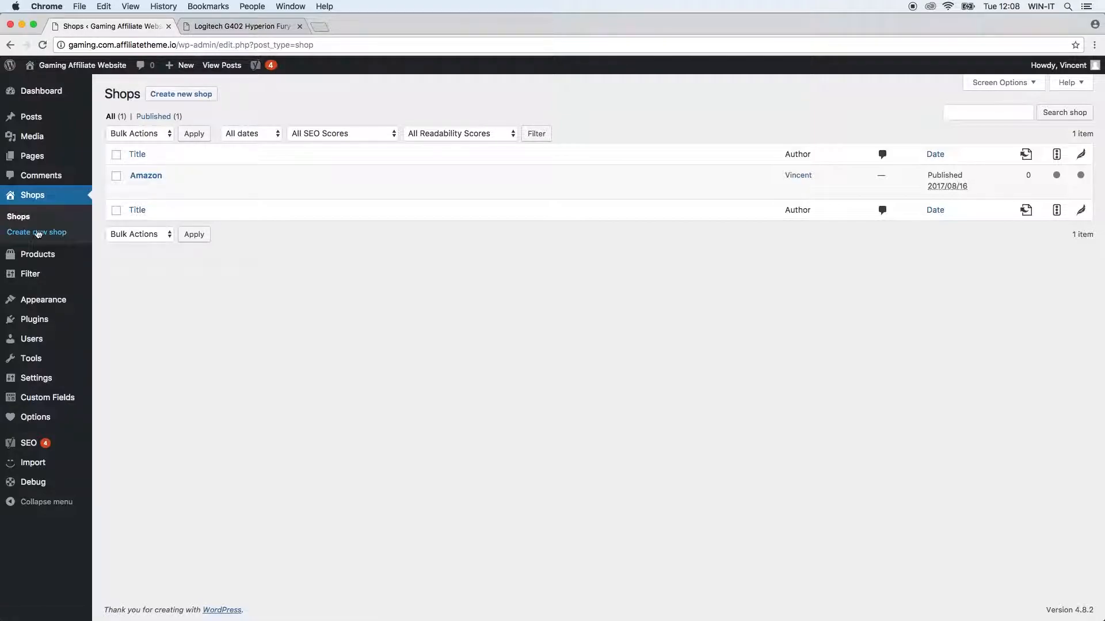
pyautogui.moveTo(229, 185)
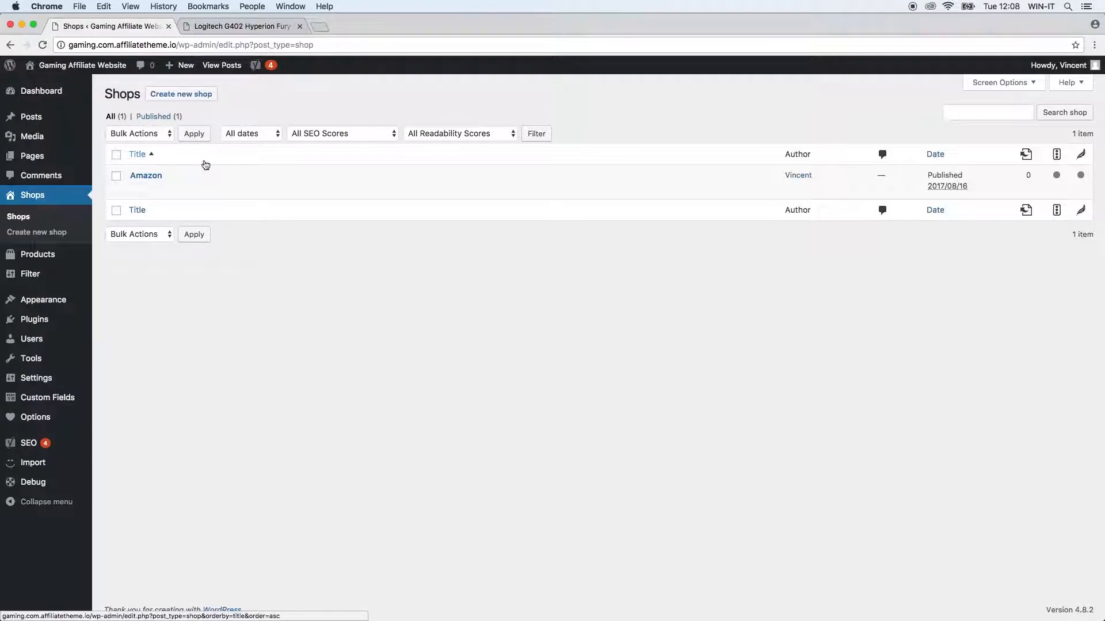
pyautogui.moveTo(168, 176)
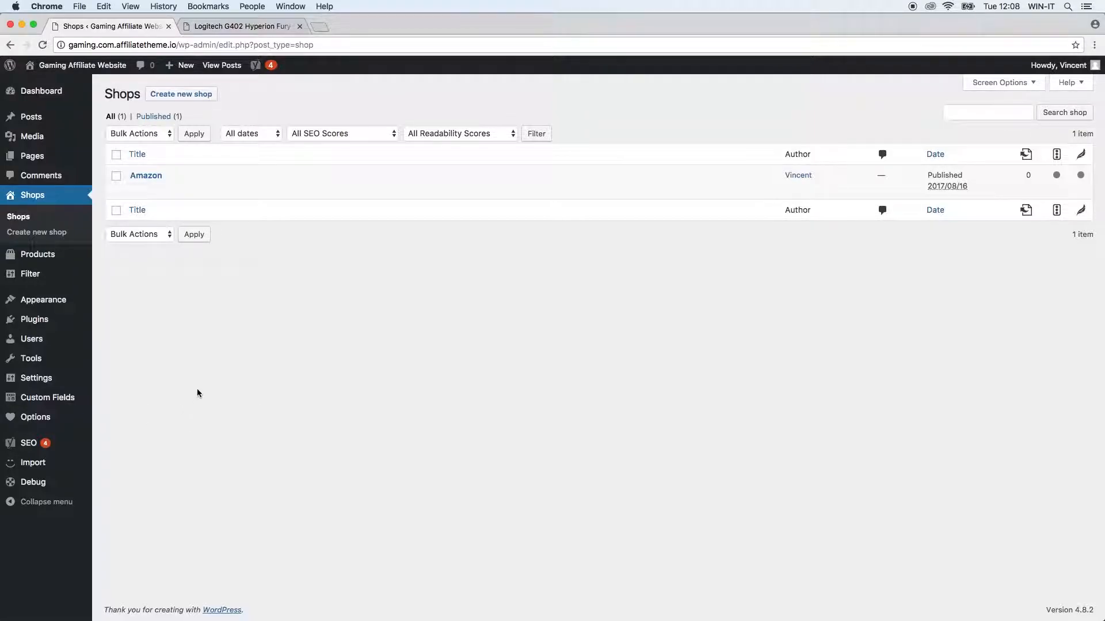
pyautogui.moveTo(55, 466)
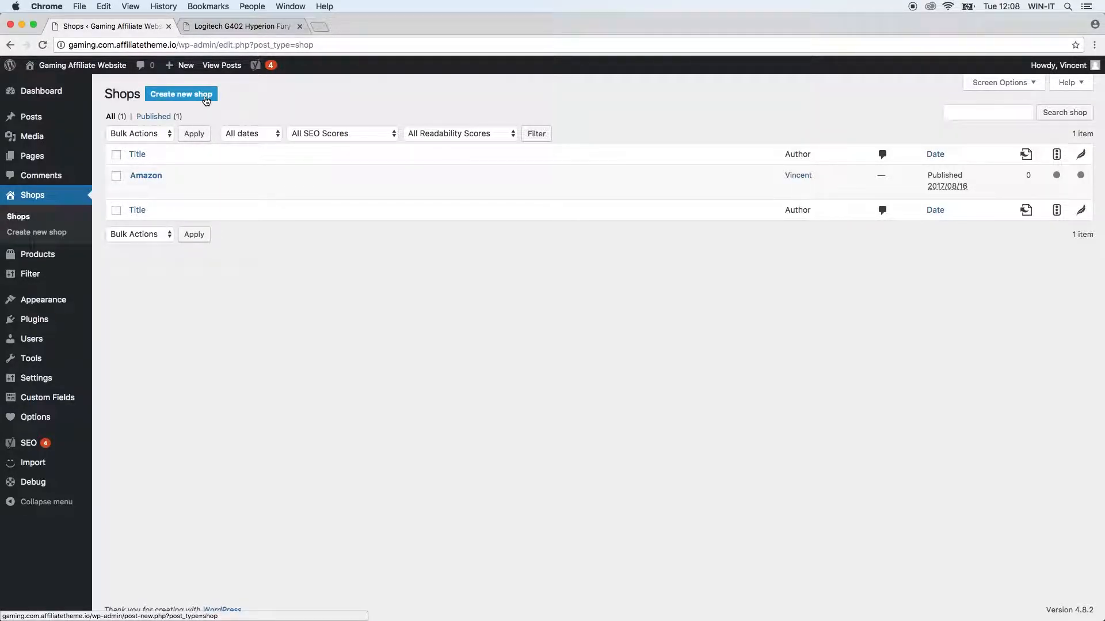
pyautogui.click(205, 97)
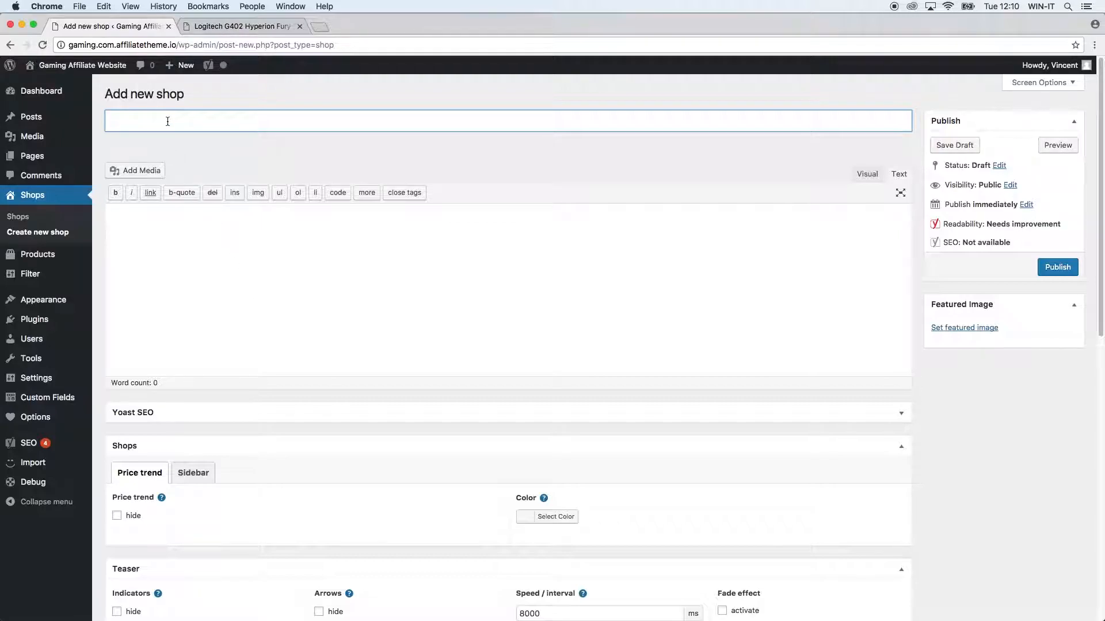
pyautogui.write('Saturn')
pyautogui.click(208, 254)
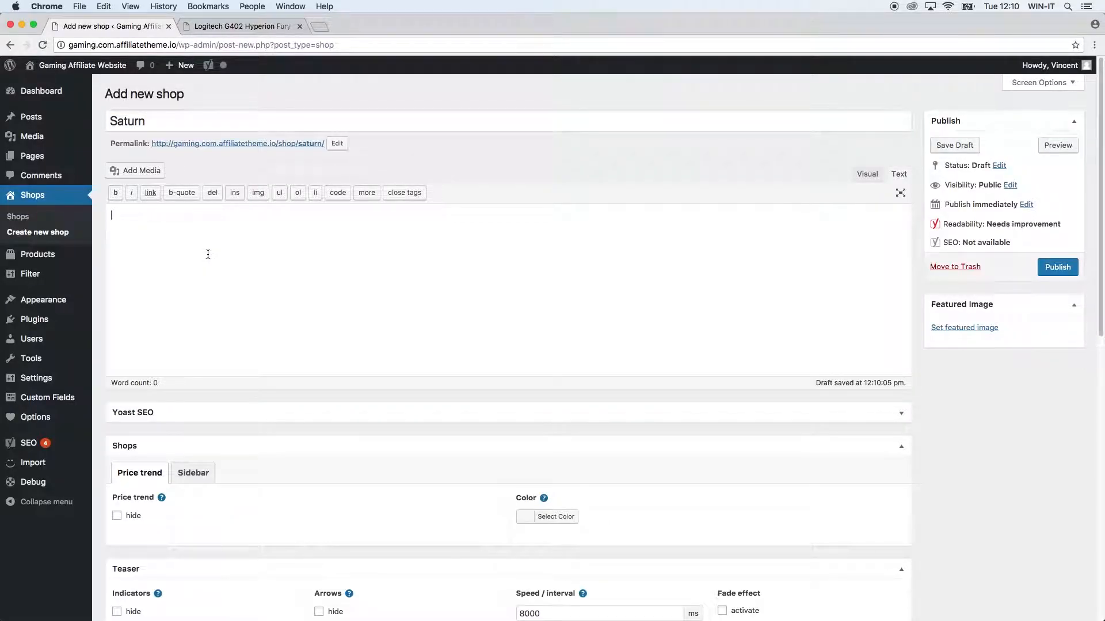
pyautogui.scroll(-1, 207, 255)
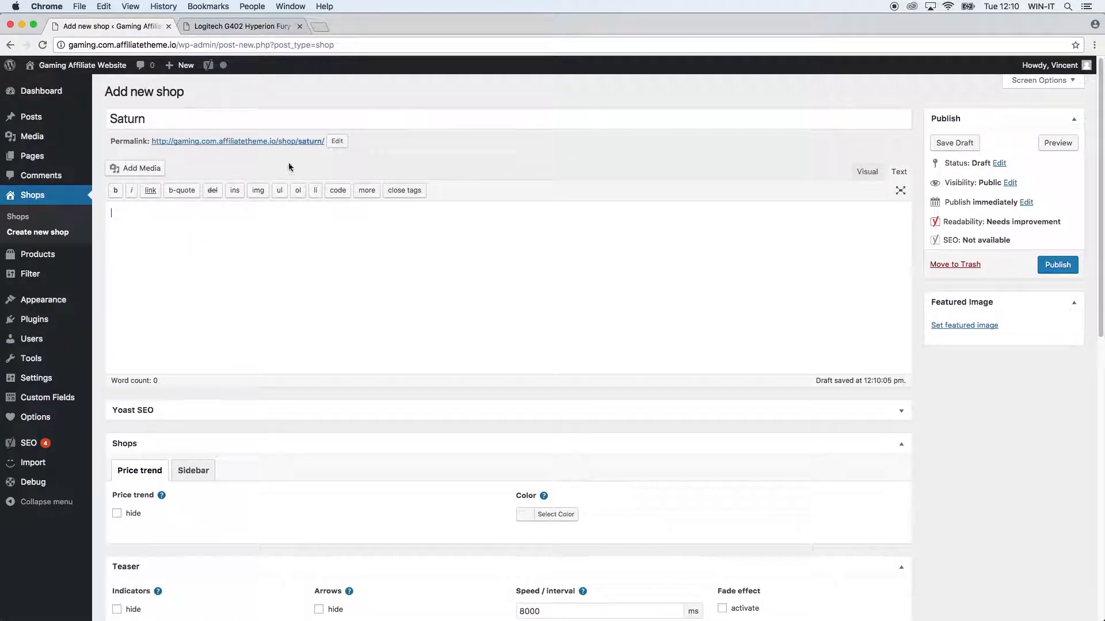
pyautogui.click(184, 120)
pyautogui.click(304, 267)
pyautogui.click(319, 27)
pyautogui.write('lorem')
pyautogui.press('Return')
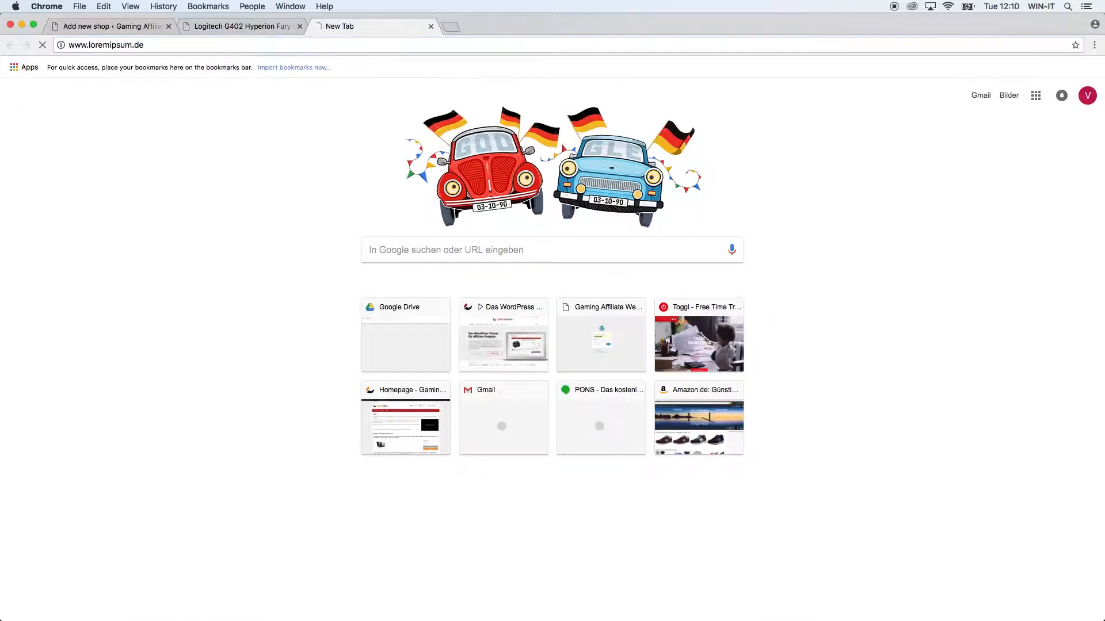
pyautogui.click(416, 253)
pyautogui.press('super+a')
pyautogui.press('super+c')
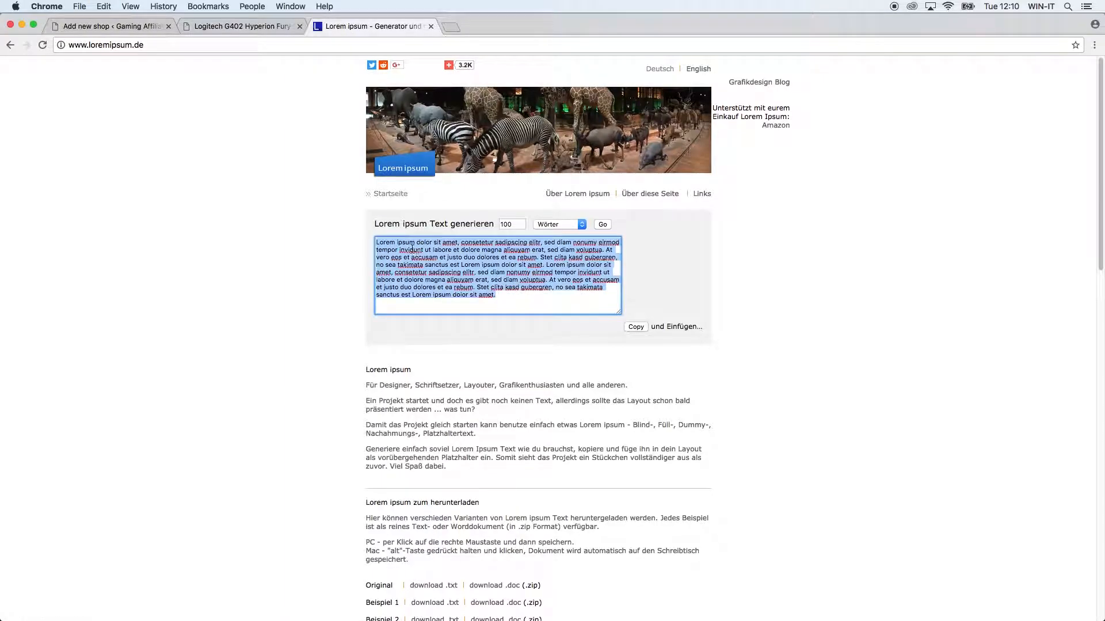
pyautogui.click(101, 24)
pyautogui.press('super+v')
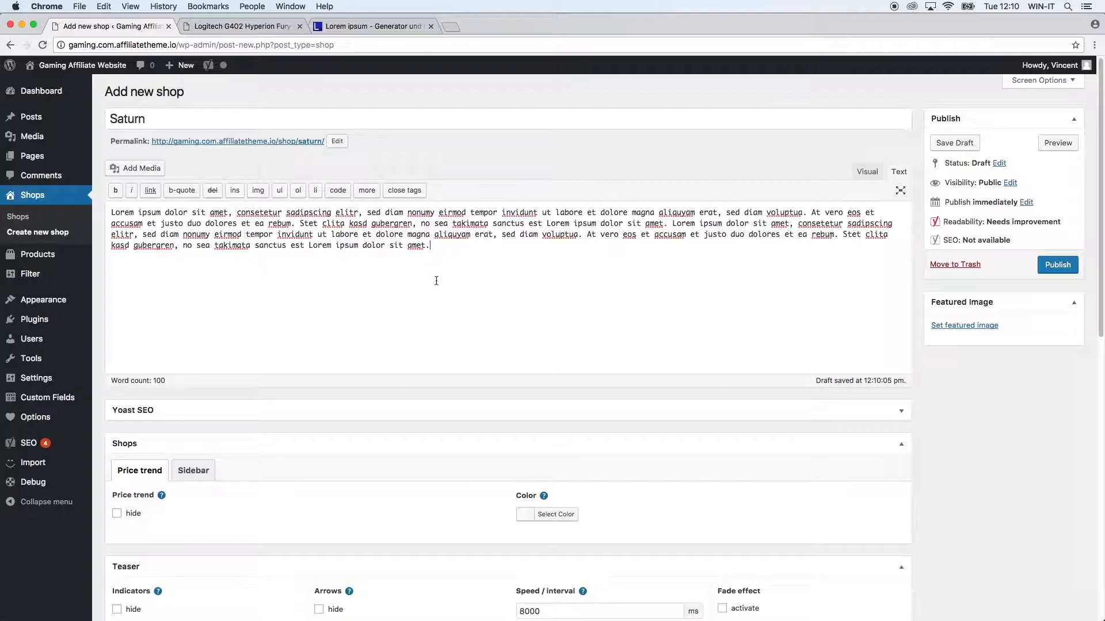
# - Examine the price comparison and its shop logos on the Logitech G402 Hyperion Fury product page of gaming-zubehoer.org
pyautogui.scroll(-2, 419, 331)
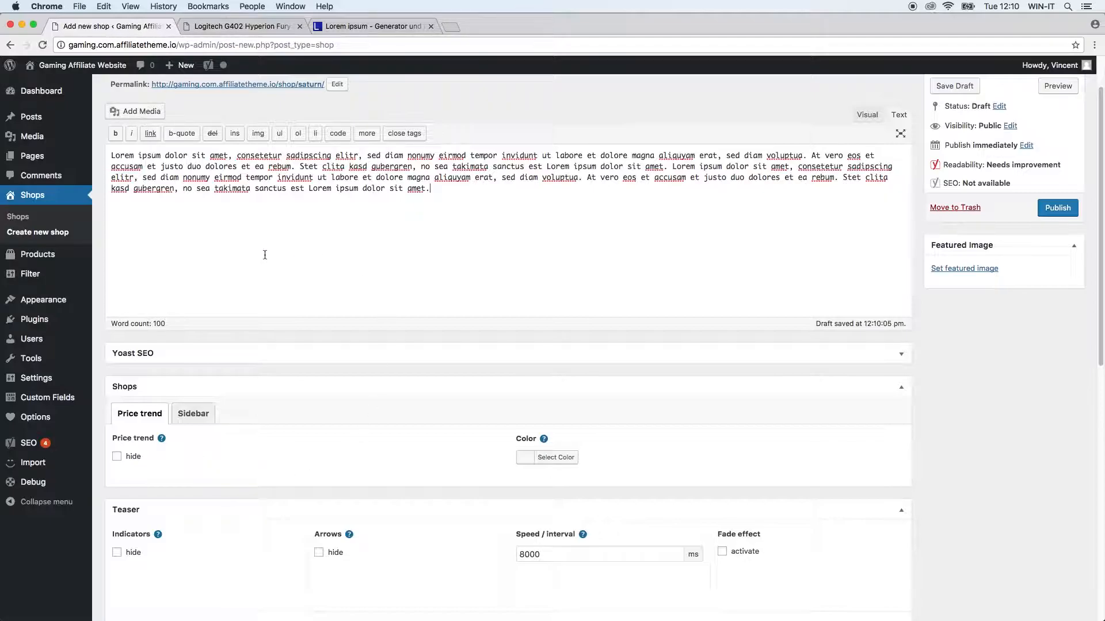
pyautogui.click(267, 27)
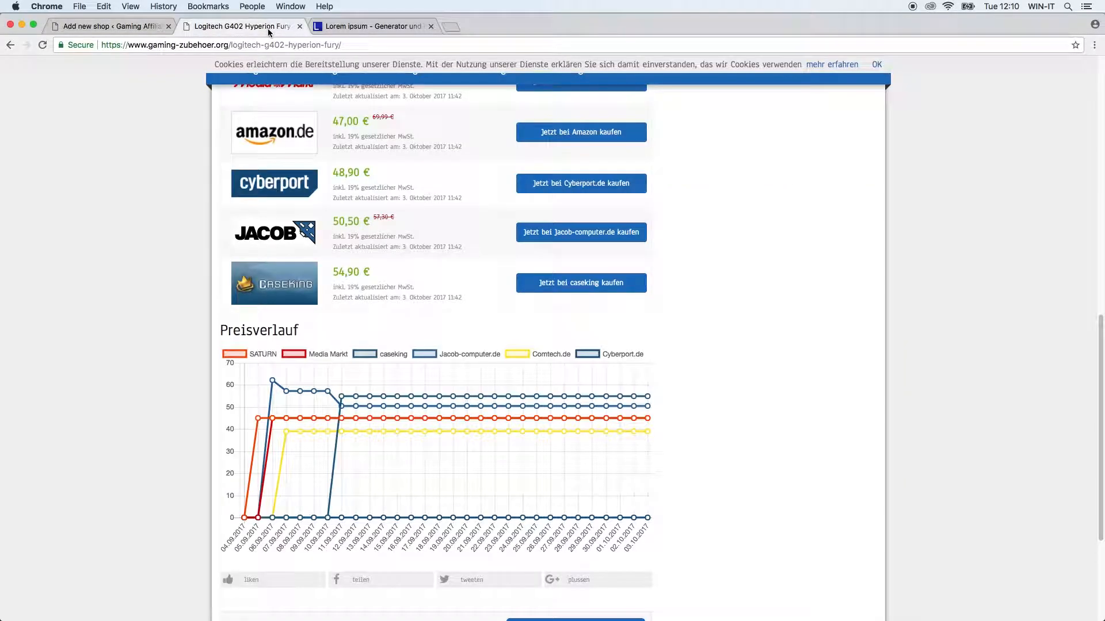
pyautogui.scroll(10, 170, 284)
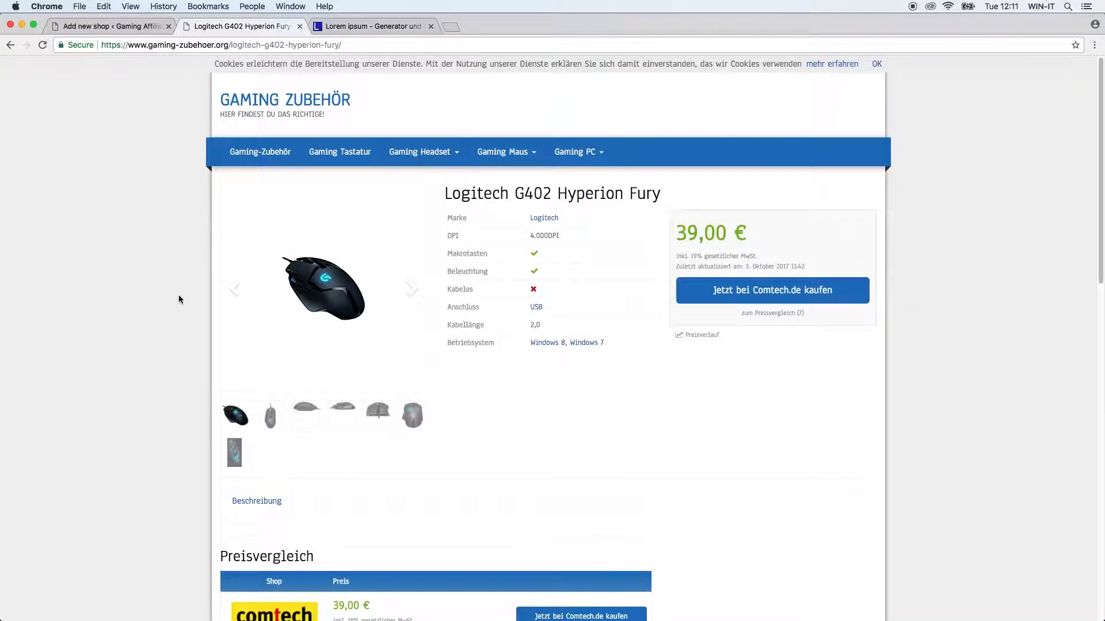
pyautogui.scroll(-2, 143, 374)
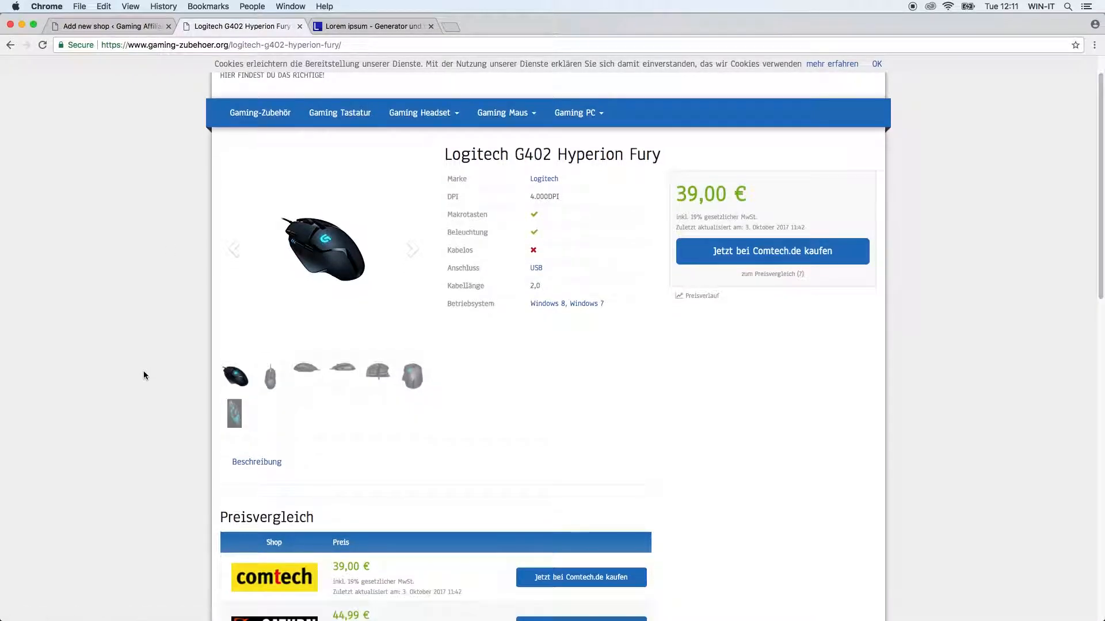
pyautogui.scroll(-5, 143, 371)
pyautogui.scroll(8, 143, 372)
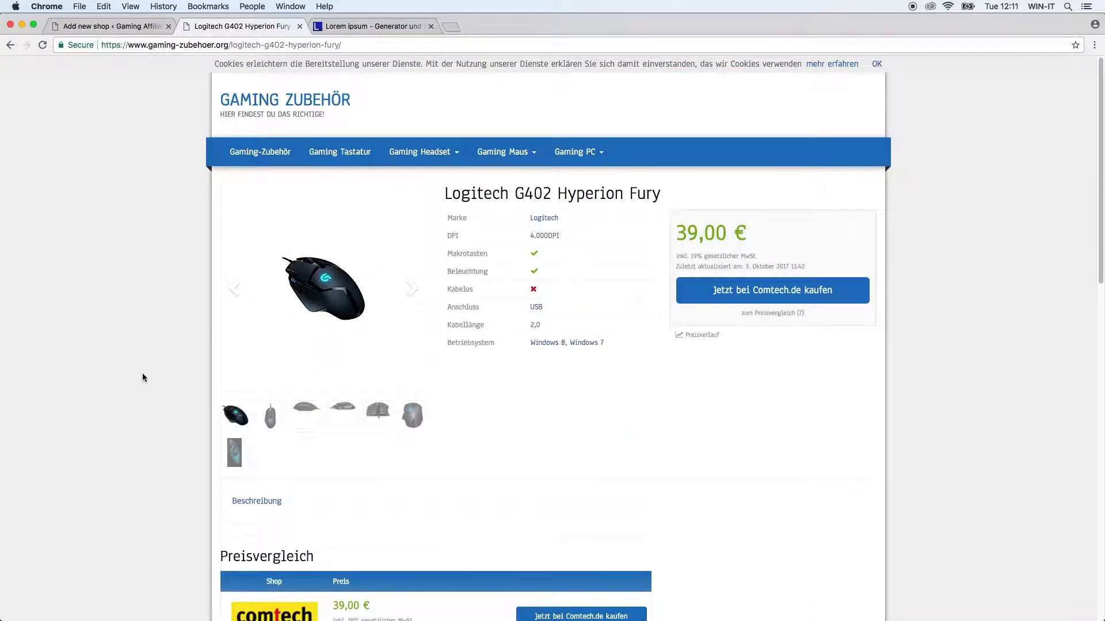
pyautogui.scroll(-8, 143, 374)
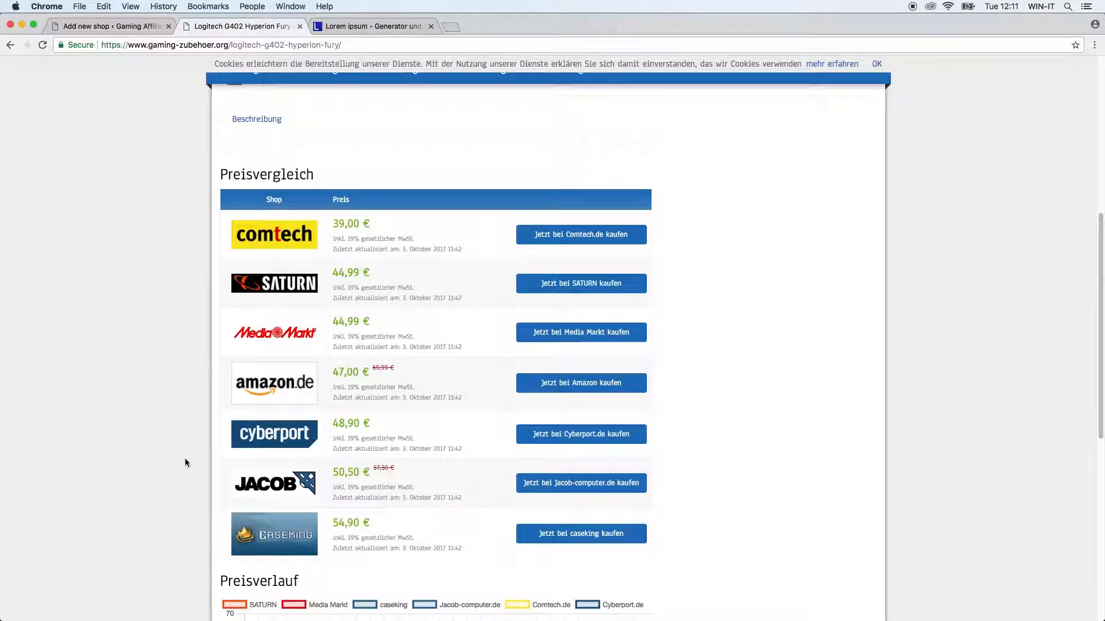
# - Examine the Preisverlauf price history chart below the price comparison on the Logitech G402 Hyperion Fury page
pyautogui.scroll(-6, 185, 462)
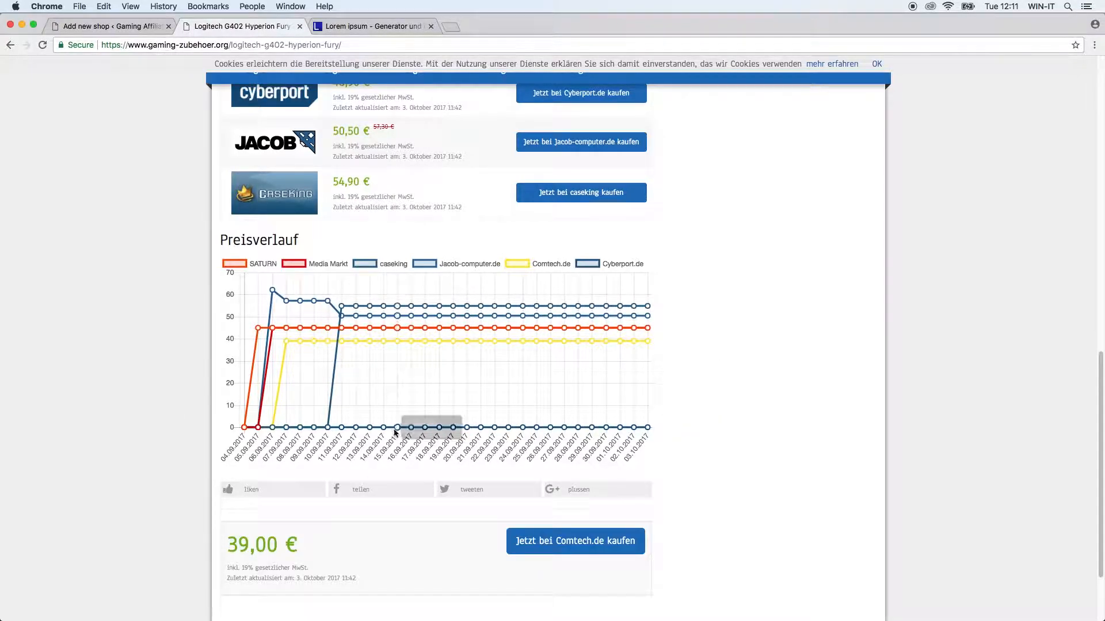
pyautogui.moveTo(377, 313)
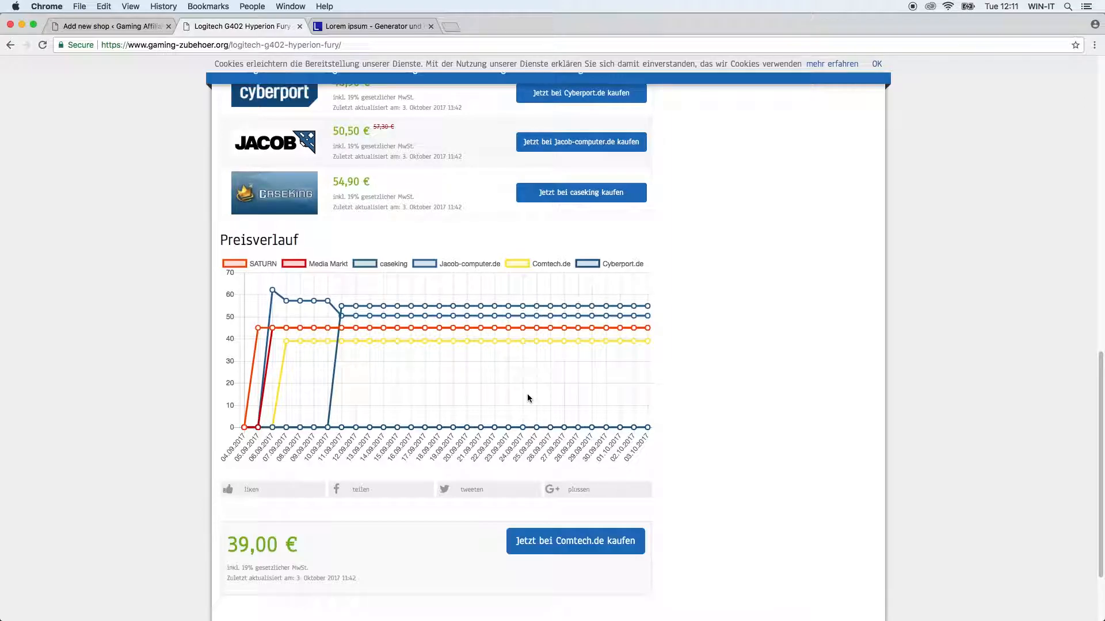
pyautogui.scroll(4, 706, 421)
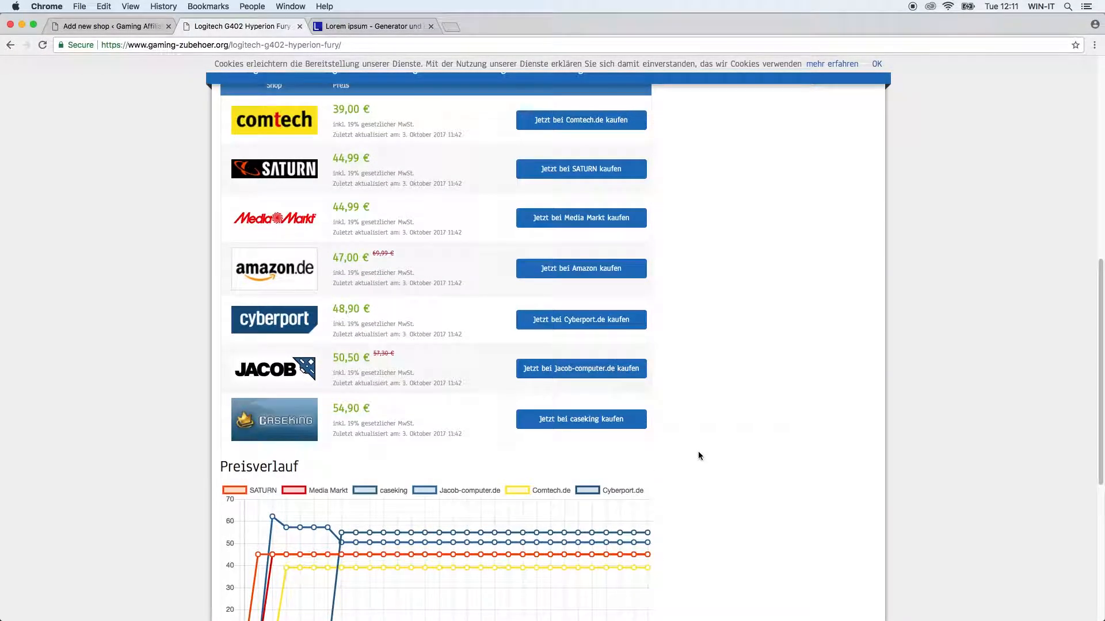
pyautogui.scroll(-3, 698, 464)
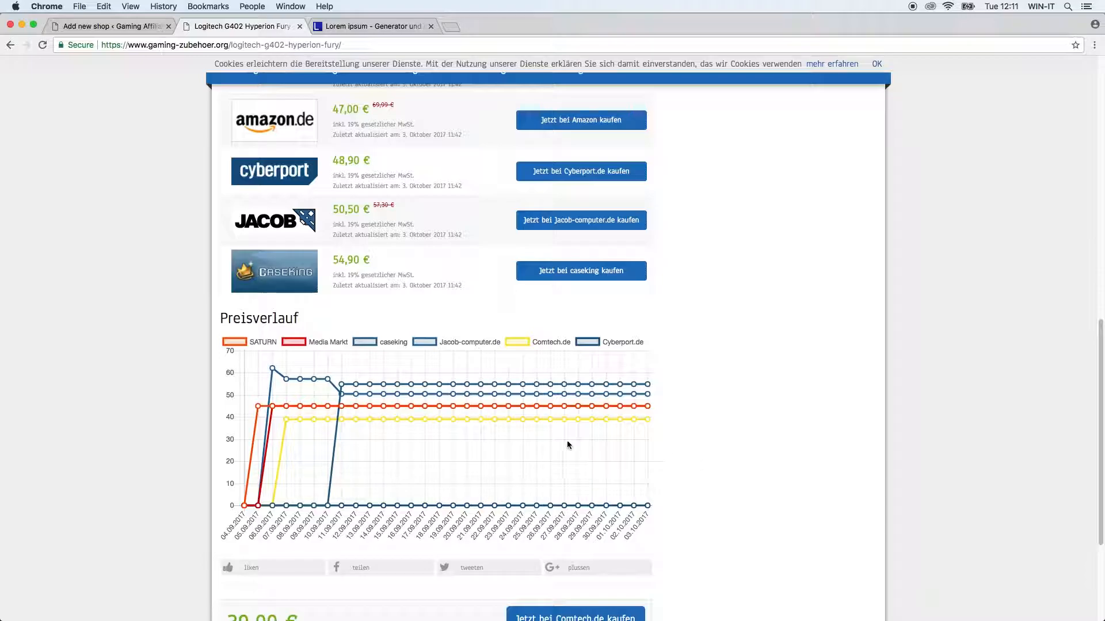
pyautogui.moveTo(455, 409)
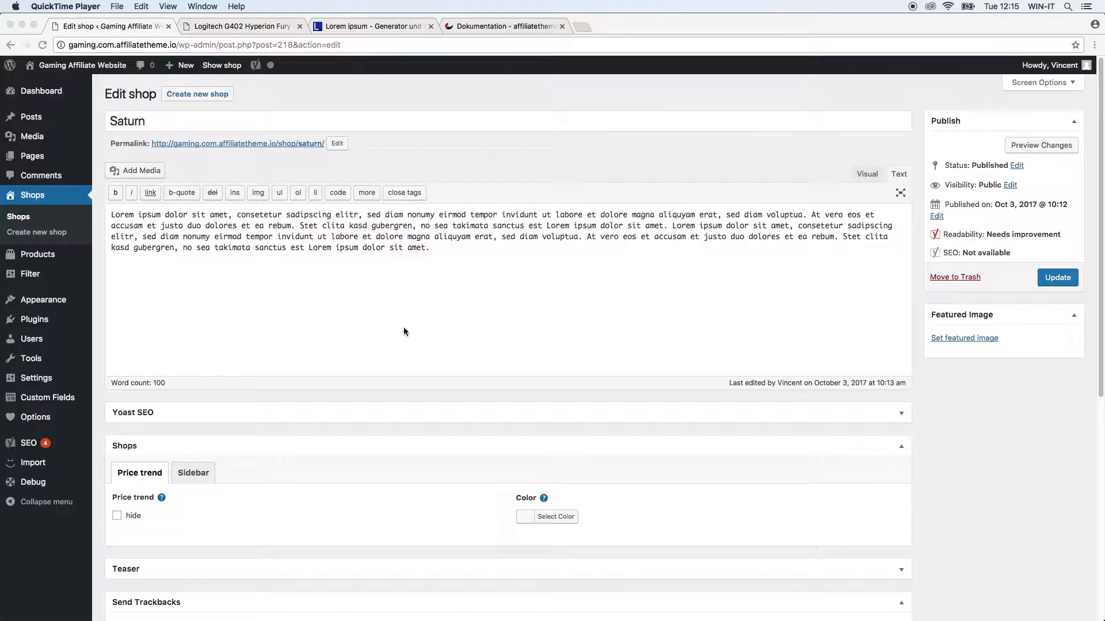
# - View the published Saturn shop page on the site, check its placeholder text and return to the shop editor
pyautogui.click(404, 331)
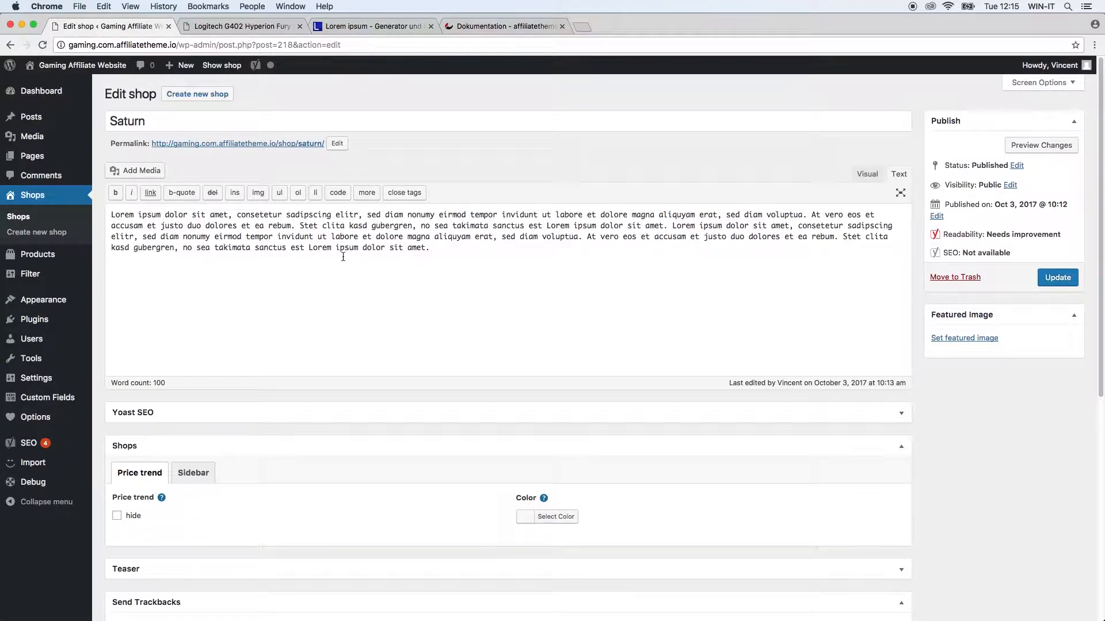
pyautogui.keyDown('super'); pyautogui.click(290, 143); pyautogui.keyUp('super')
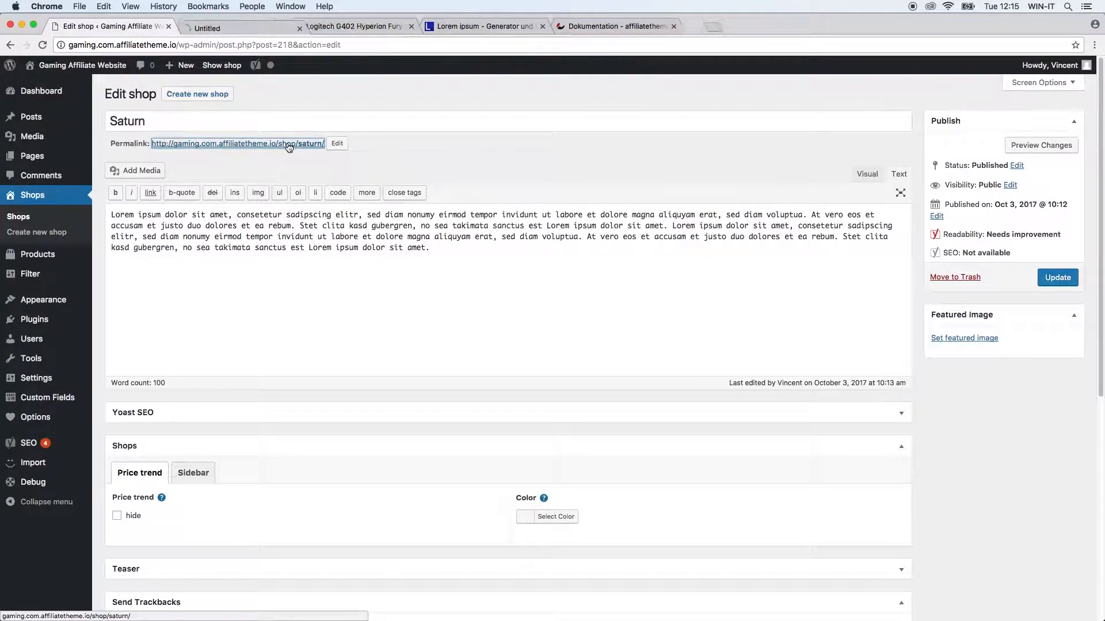
pyautogui.click(232, 29)
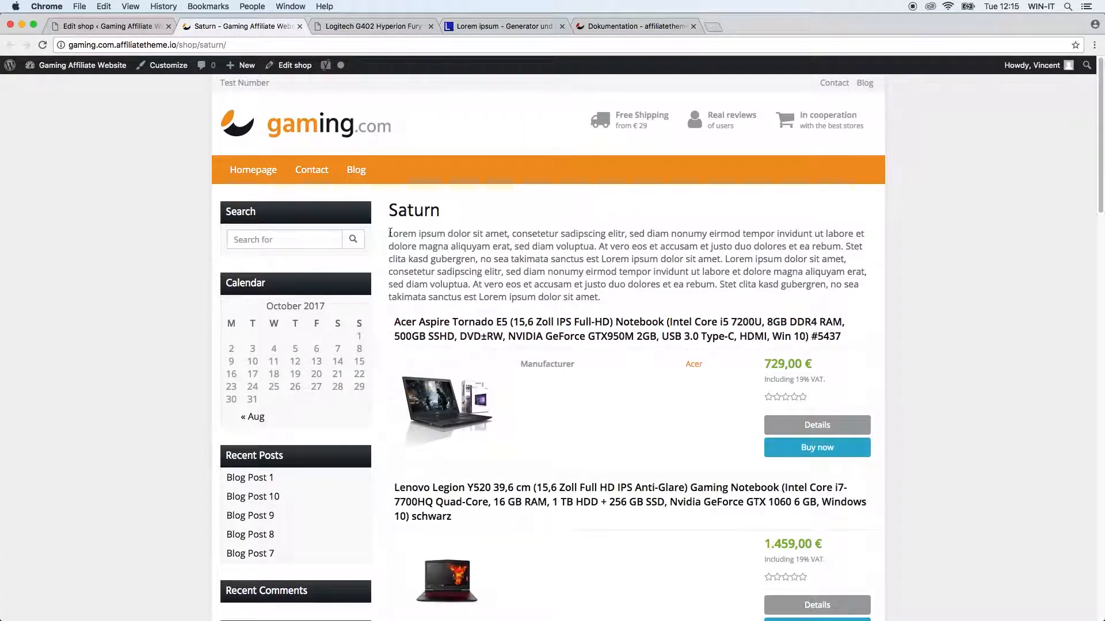
pyautogui.moveTo(390, 232); pyautogui.dragTo(620, 298)
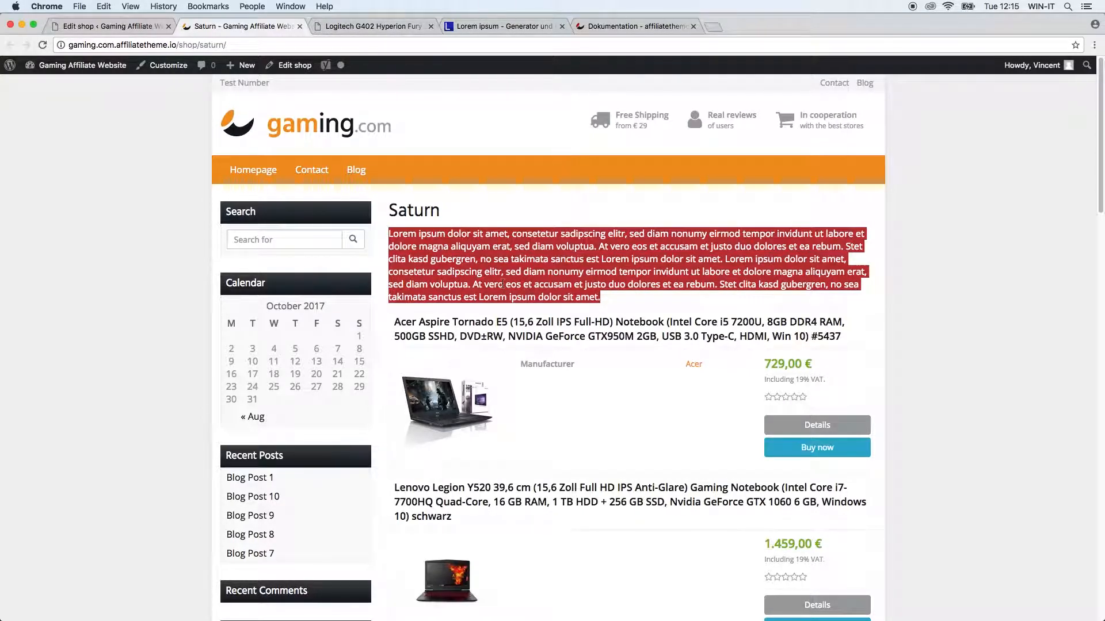
pyautogui.click(109, 26)
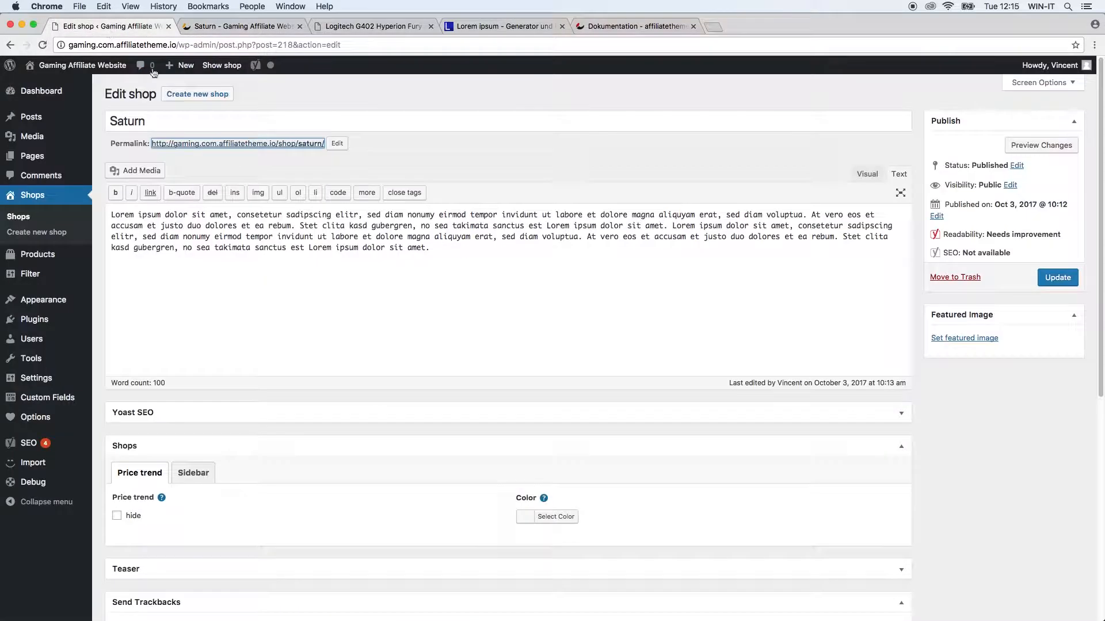
pyautogui.click(263, 290)
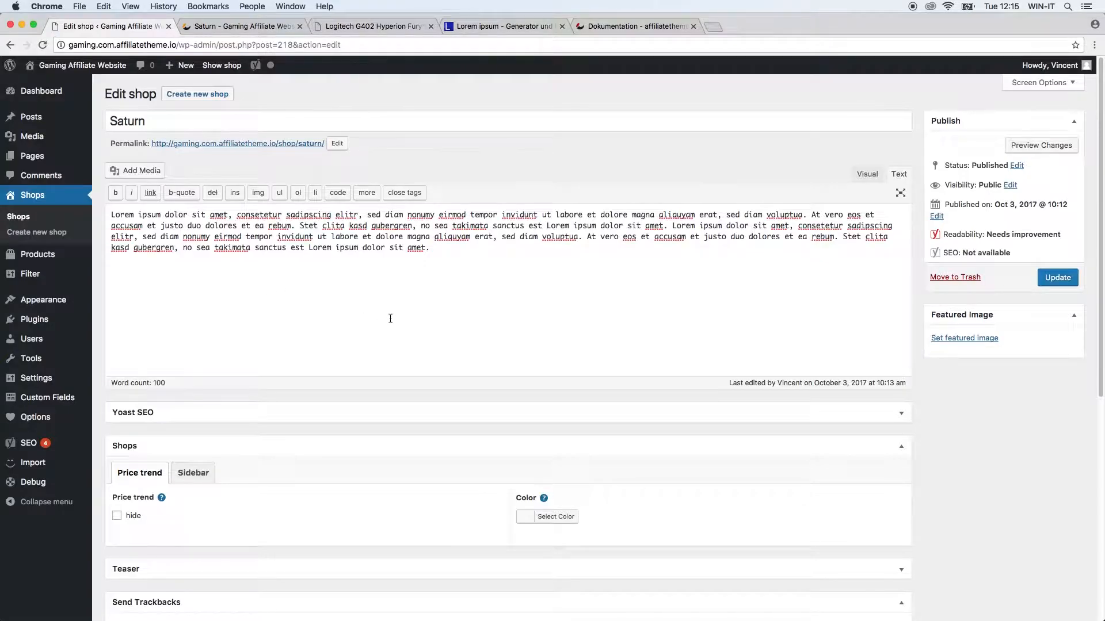
# - Enable the automatic logo display for single shop pages in the theme's shop options and save them
pyautogui.moveTo(52, 418)
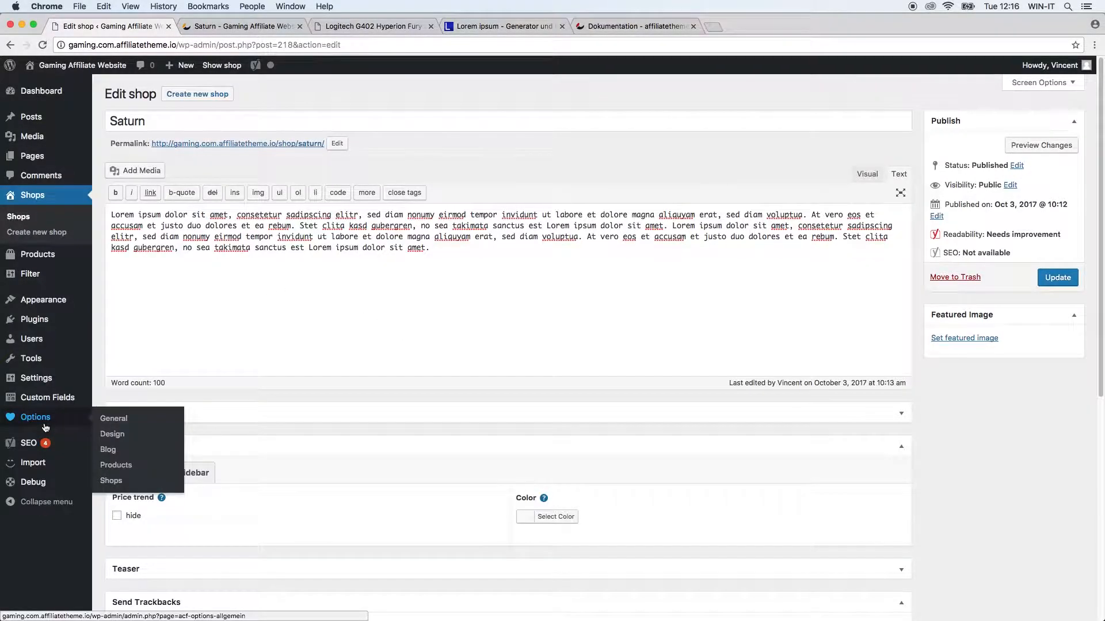
pyautogui.click(132, 483)
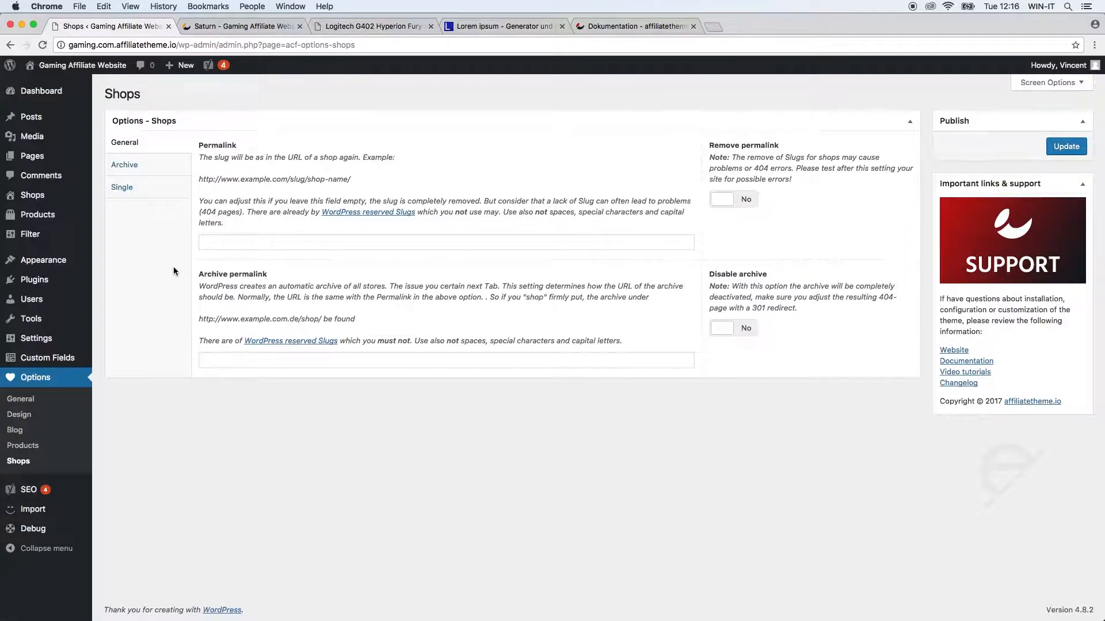
pyautogui.click(152, 194)
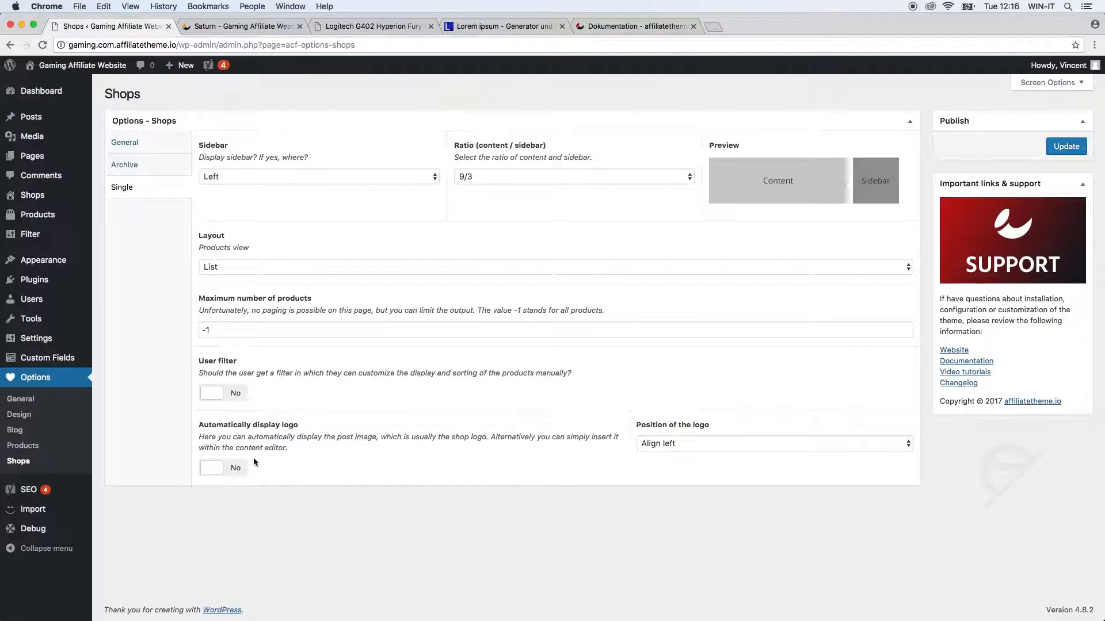
pyautogui.click(240, 472)
pyautogui.click(1073, 150)
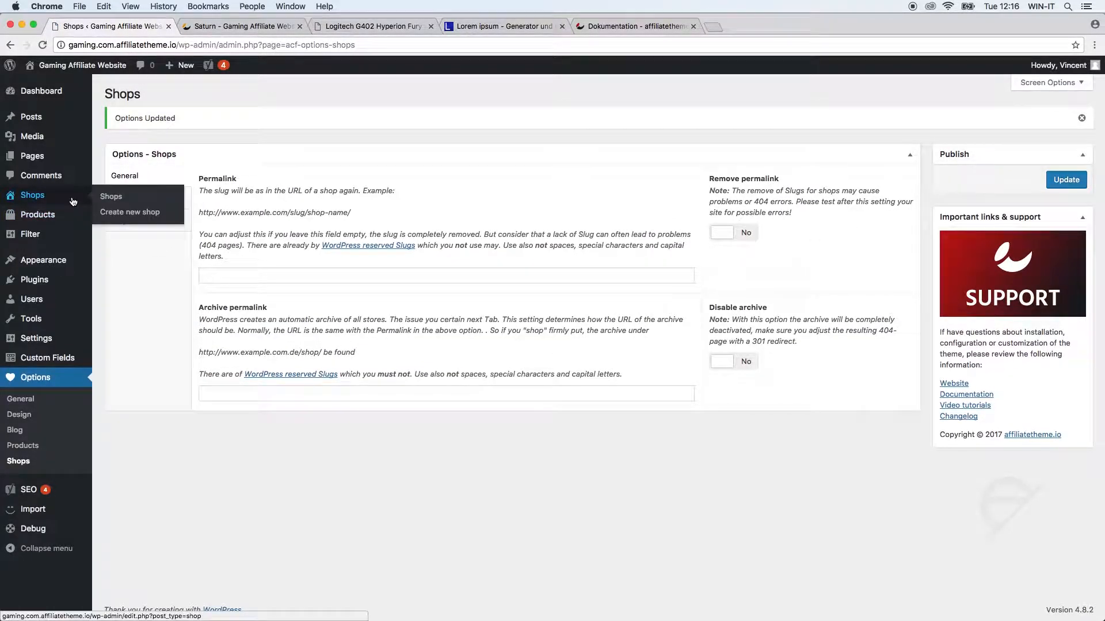
# - Set the Saturn logo from the media library as the Saturn shop's featured image and update the shop
pyautogui.click(106, 198)
pyautogui.click(136, 189)
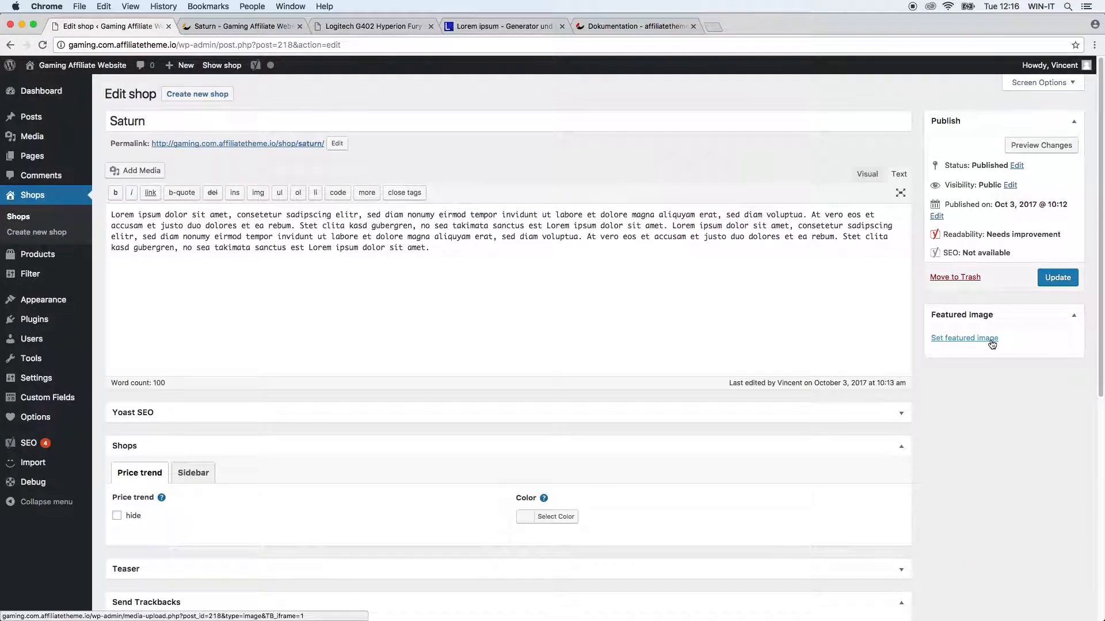
pyautogui.click(990, 344)
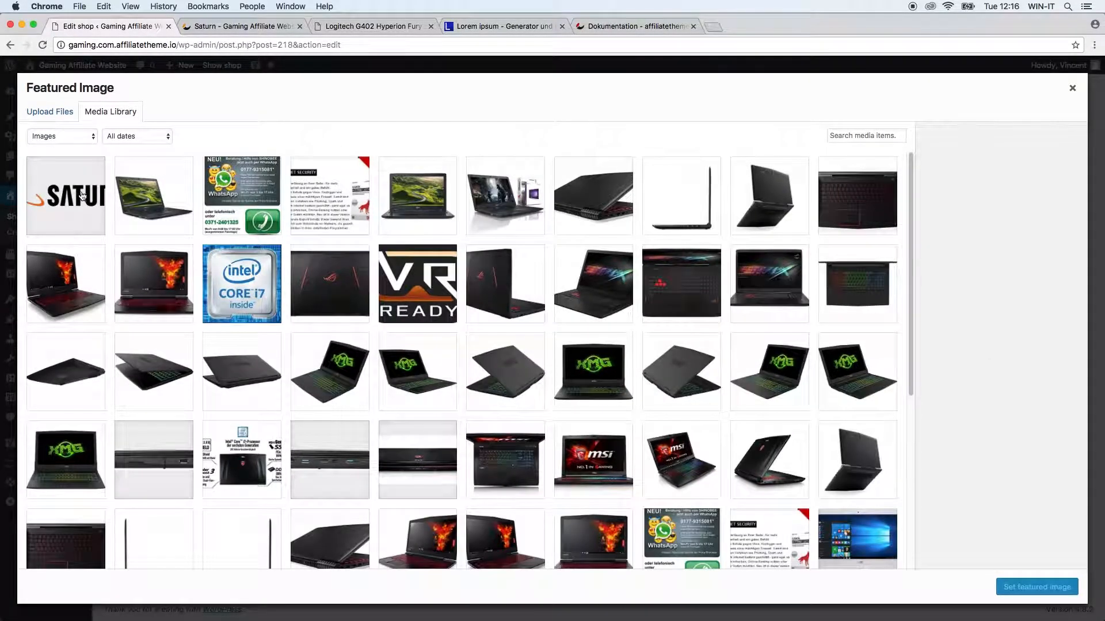
pyautogui.click(75, 196)
pyautogui.click(1018, 582)
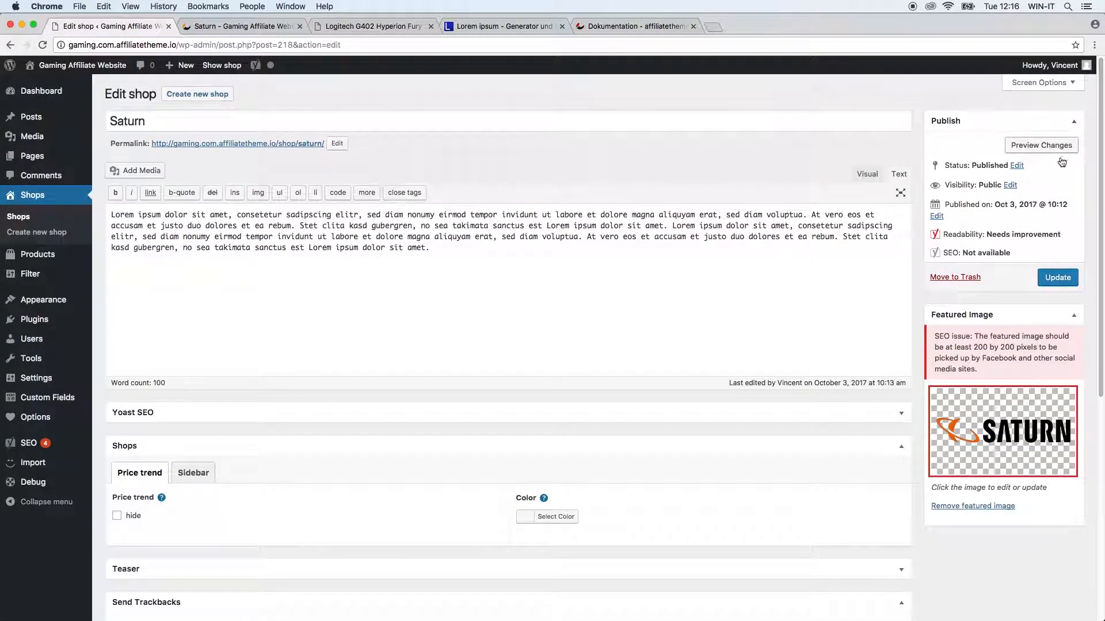
pyautogui.click(1058, 280)
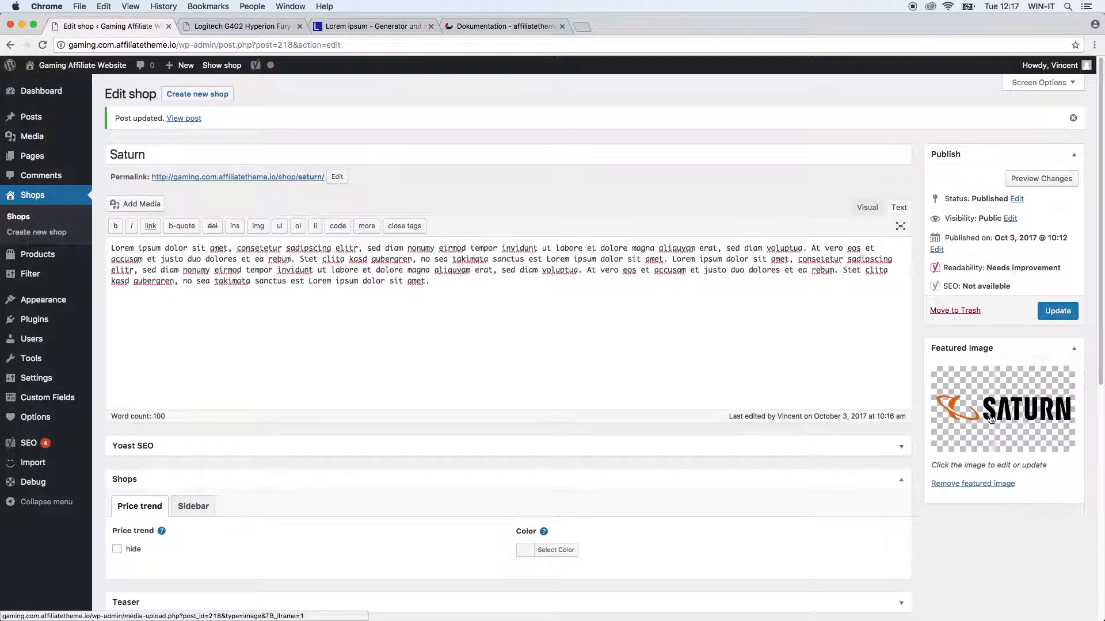
# - Check the logo on the live Saturn shop page and return to the shop editor
pyautogui.keyDown('super'); pyautogui.click(271, 178); pyautogui.keyUp('super')
pyautogui.click(207, 26)
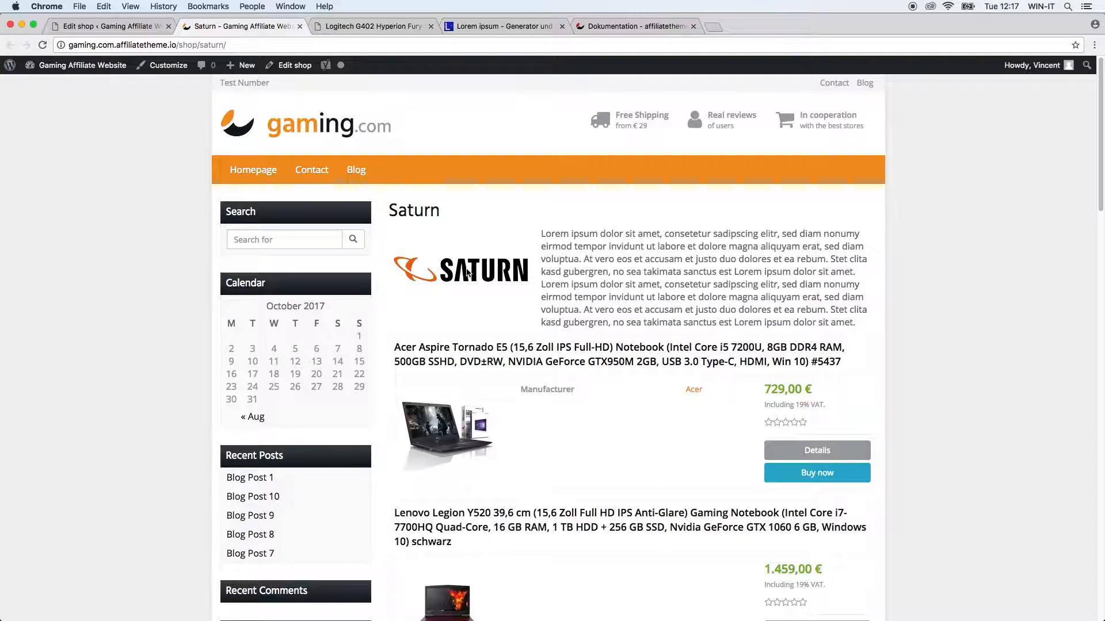
pyautogui.click(78, 25)
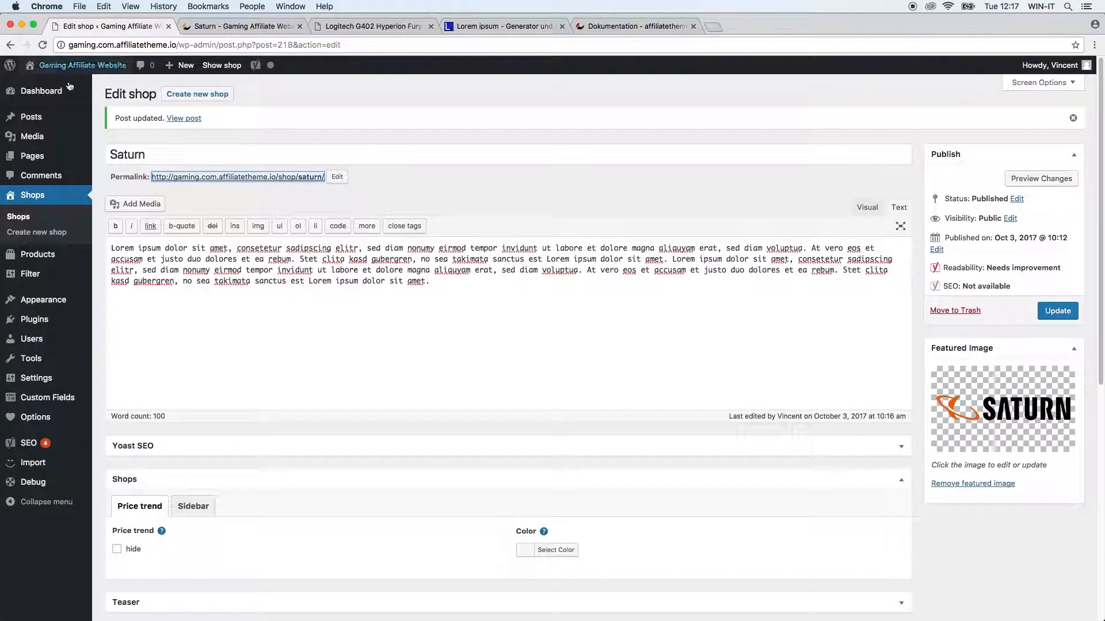
# - Start a new shop entry and title it Notebooksbillger
pyautogui.click(52, 233)
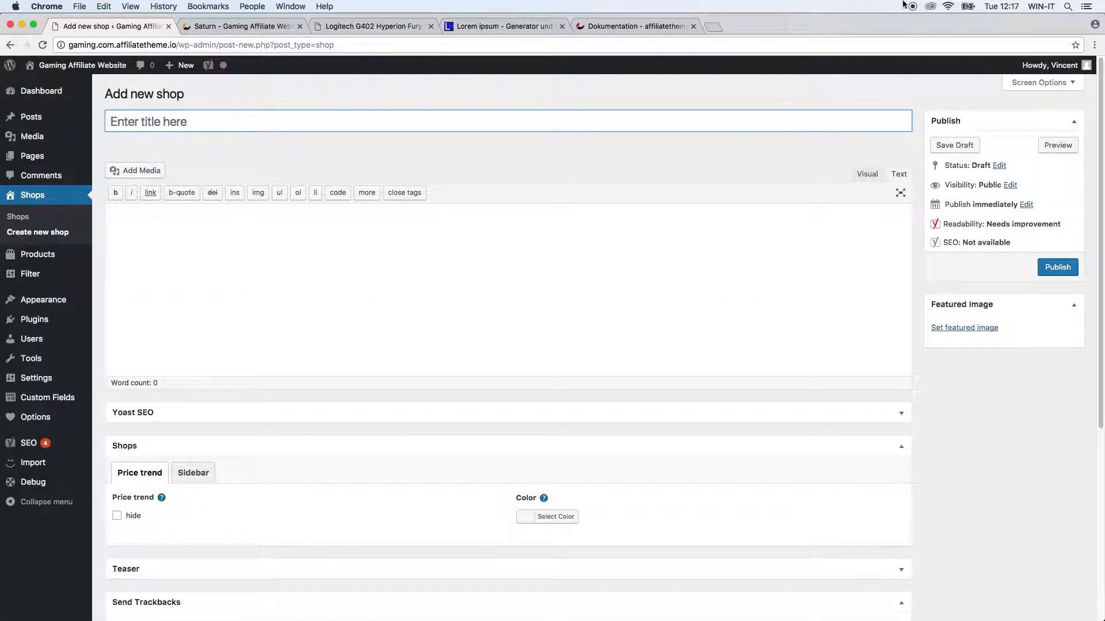
pyautogui.click(544, 118)
pyautogui.write('Note')
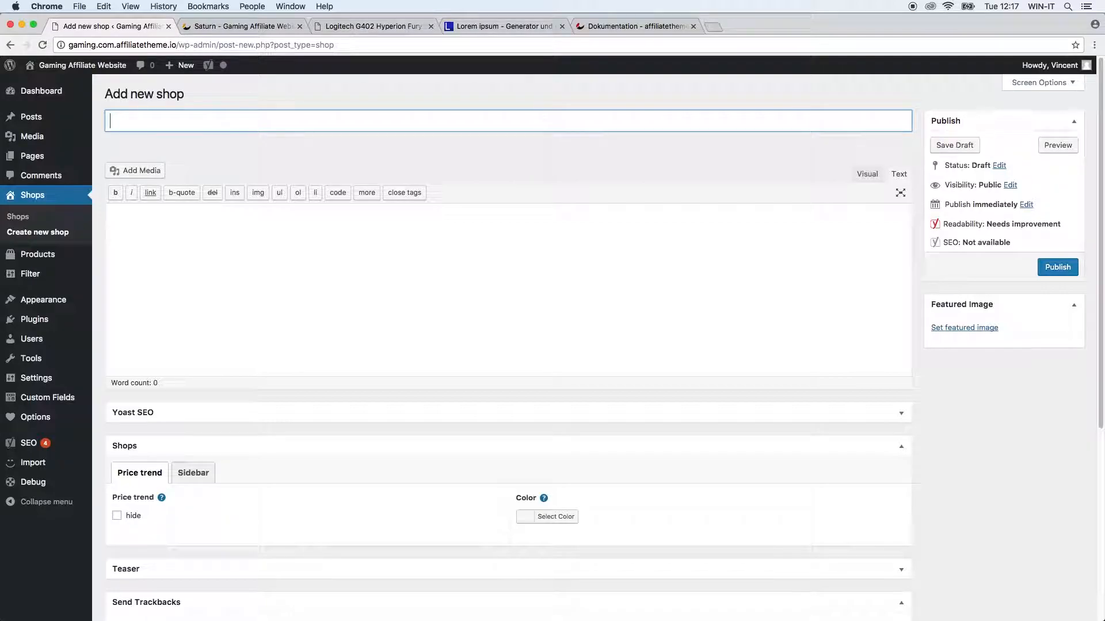
pyautogui.write('book')
pyautogui.press('BackSpace')
pyautogui.write('oksbillger')
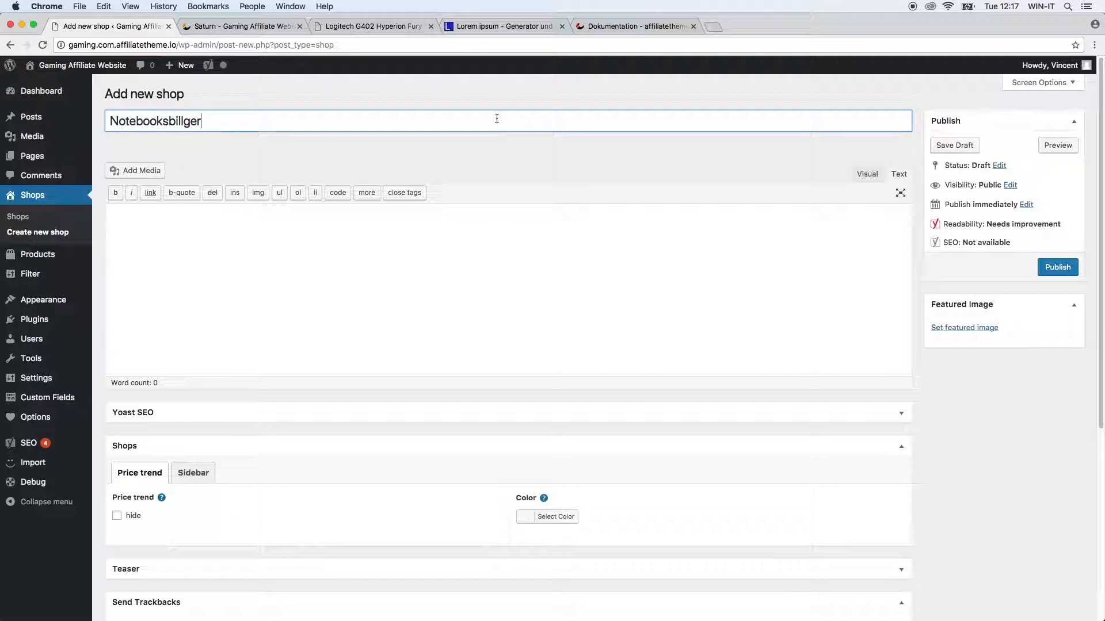
pyautogui.click(639, 279)
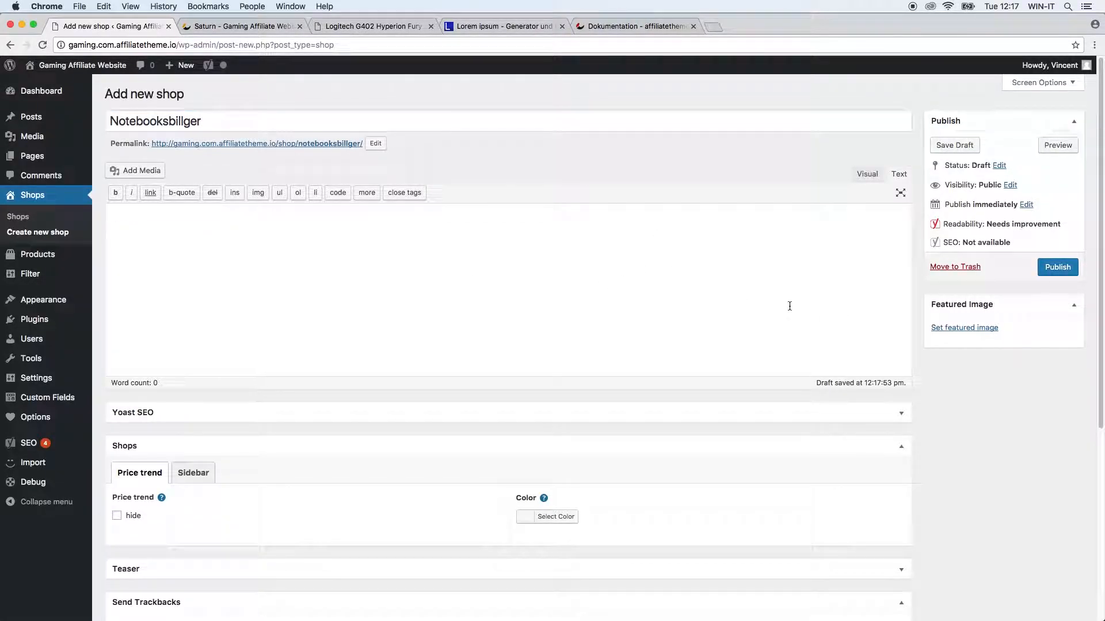
pyautogui.click(531, 33)
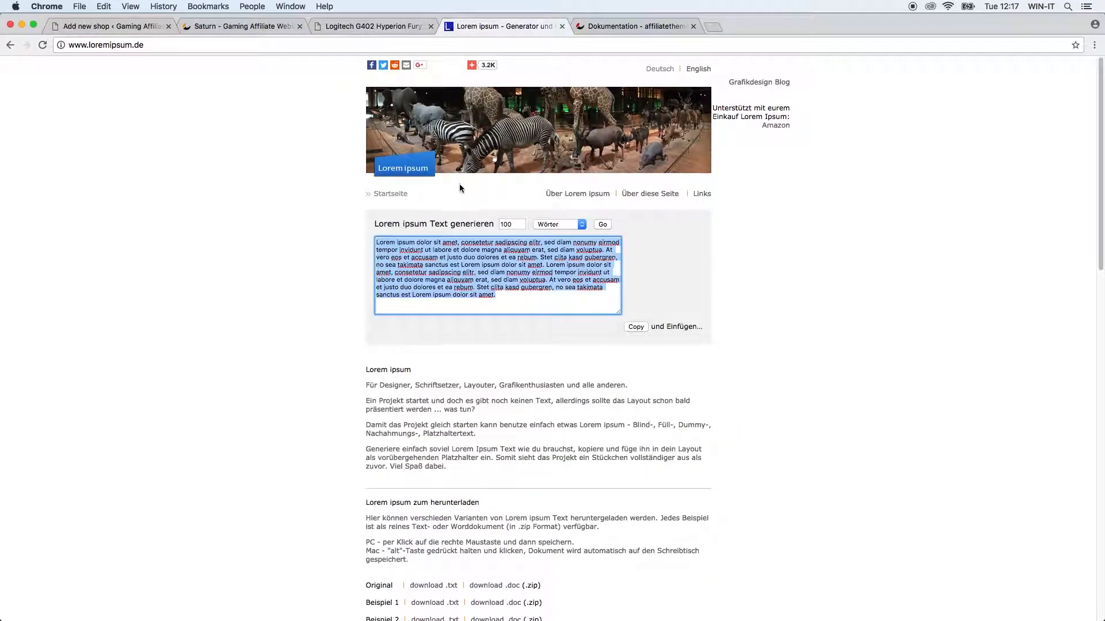
pyautogui.click(110, 26)
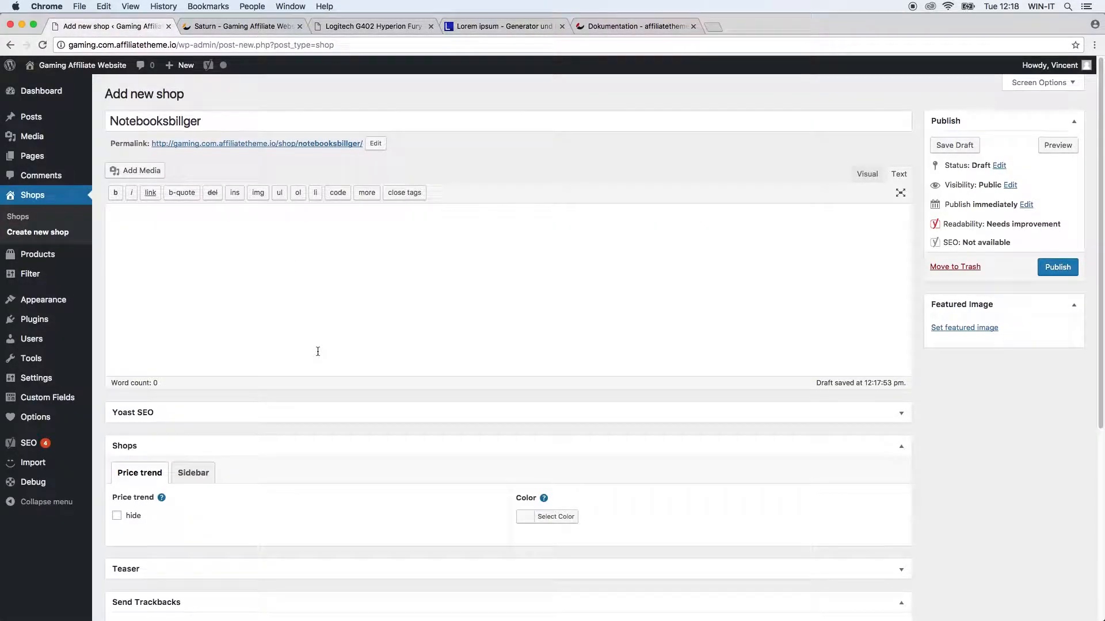
pyautogui.write('Lorem ipsum dolor sit amet, consetetur sadipscing elitr, sed diam nonumy eirmod tempor invidunt ut labore et dolore magna aliquyam erat, sed diam voluptua. At vero eos et accusam et justo duo dolores et ea rebum. Stet clita kasd gubergren, no sea takimata sanctus est Lorem ipsum dolor sit amet. Lorem ipsum dolor sit amet, consetetur sadipscing elitr, sed diam nonumy eirmod tempor invidunt ut labore et dolore magna aliquyam erat, sed diam voluptua. At vero eos et accusam et justo duo dolores et ea rebum. Stet clita kasd gubergren, no sea takimata sanctus est Lorem ipsum dolor sit amet.')
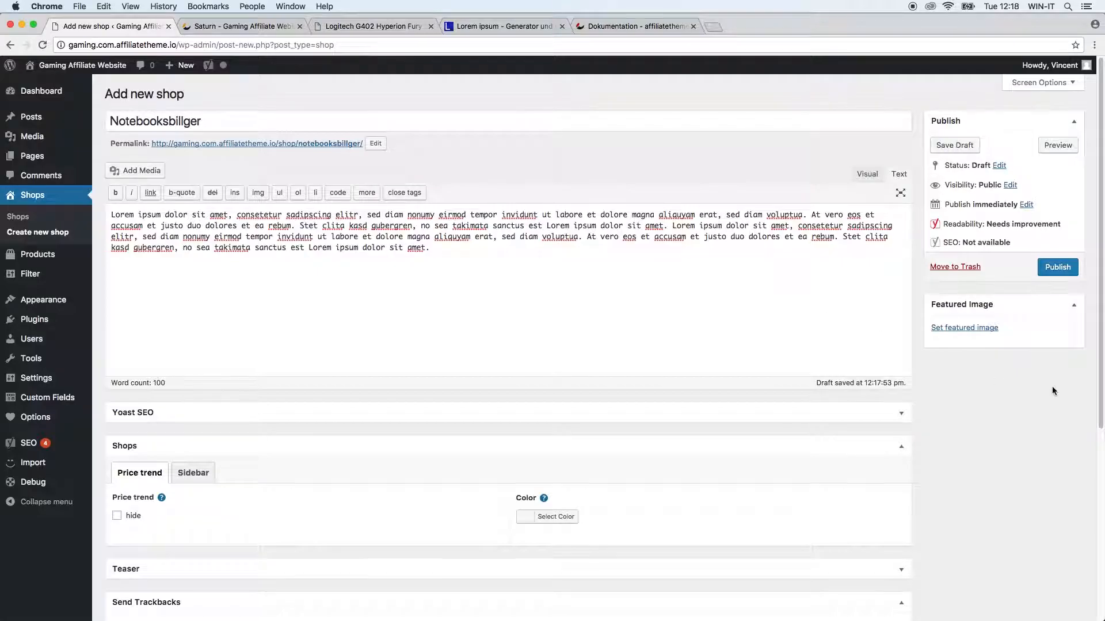
# - Upload logo-notebooksbilliger.png, set it as the Notebooksbillger shop's featured image and publish the shop
pyautogui.click(977, 328)
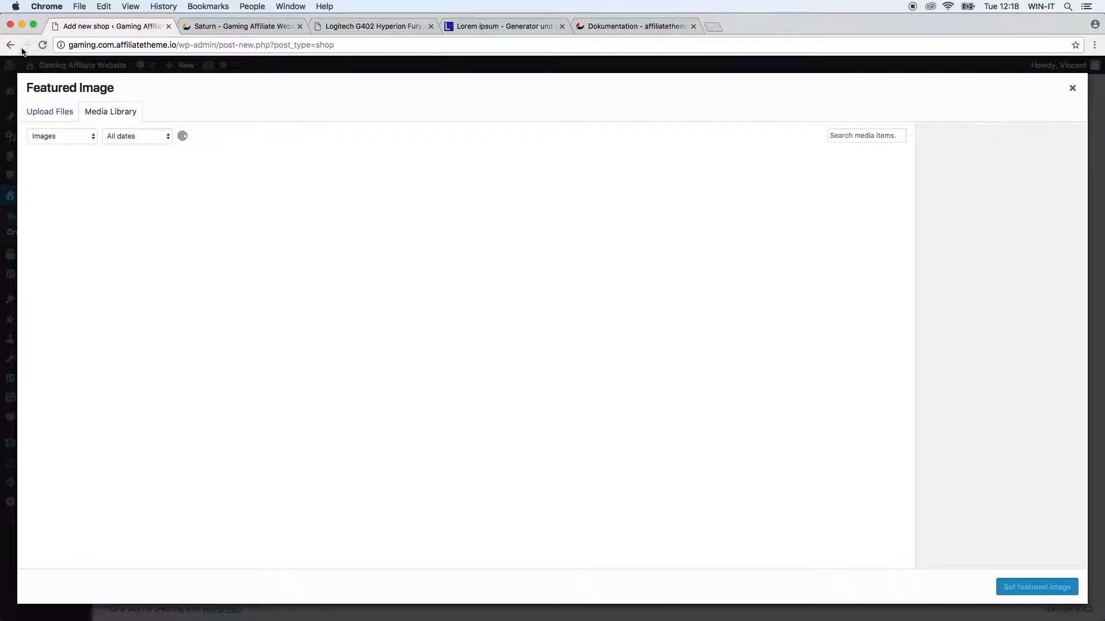
pyautogui.click(50, 112)
pyautogui.click(553, 317)
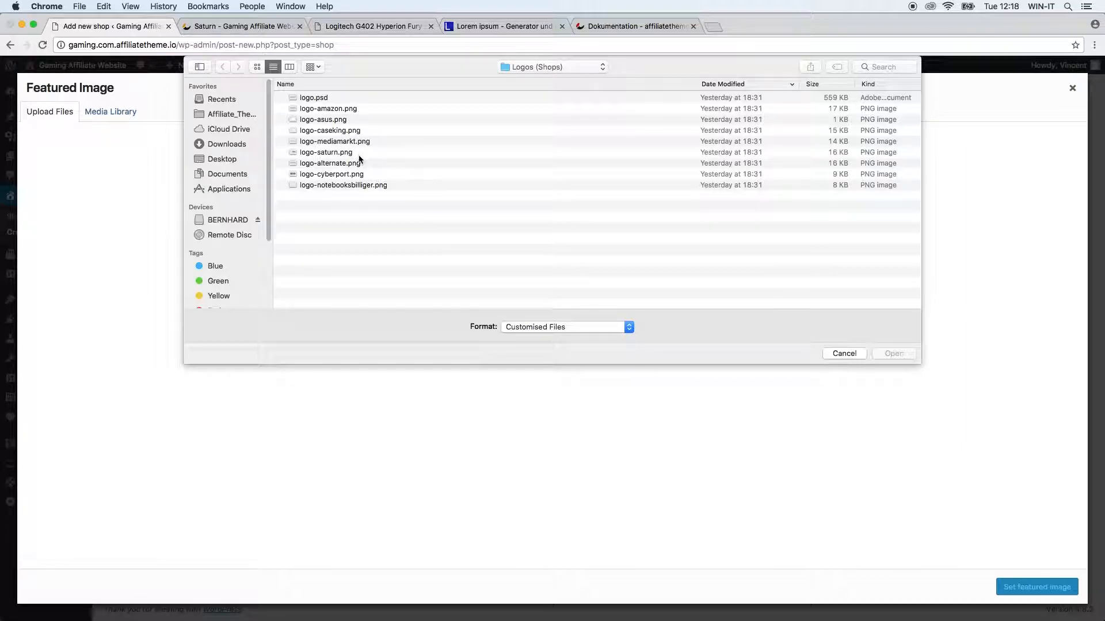
pyautogui.click(367, 186)
pyautogui.press('Return')
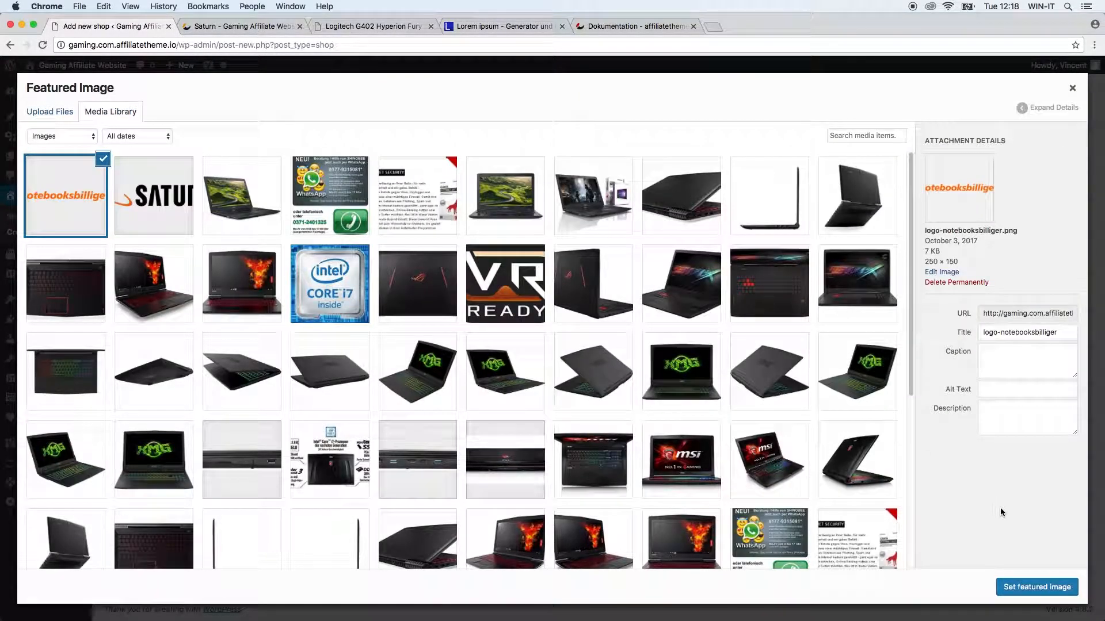
pyautogui.click(1036, 588)
pyautogui.click(1056, 268)
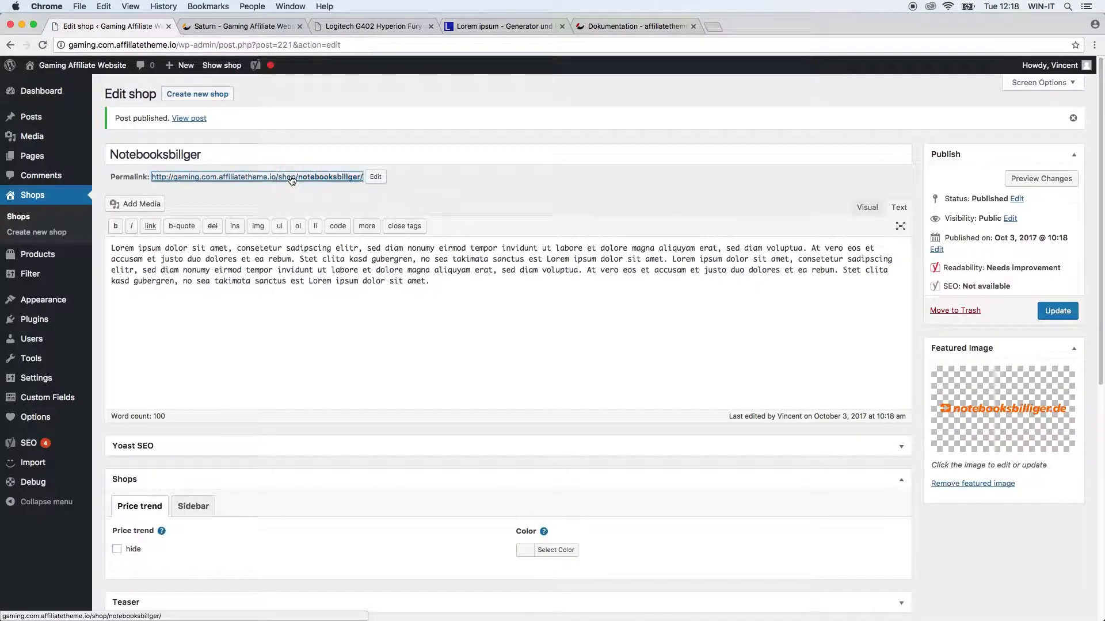
# - View the published Notebooksbillger shop page on the site and close the extra page
pyautogui.keyDown('super'); pyautogui.click(292, 180); pyautogui.keyUp('super')
pyautogui.click(345, 26)
pyautogui.click(299, 26)
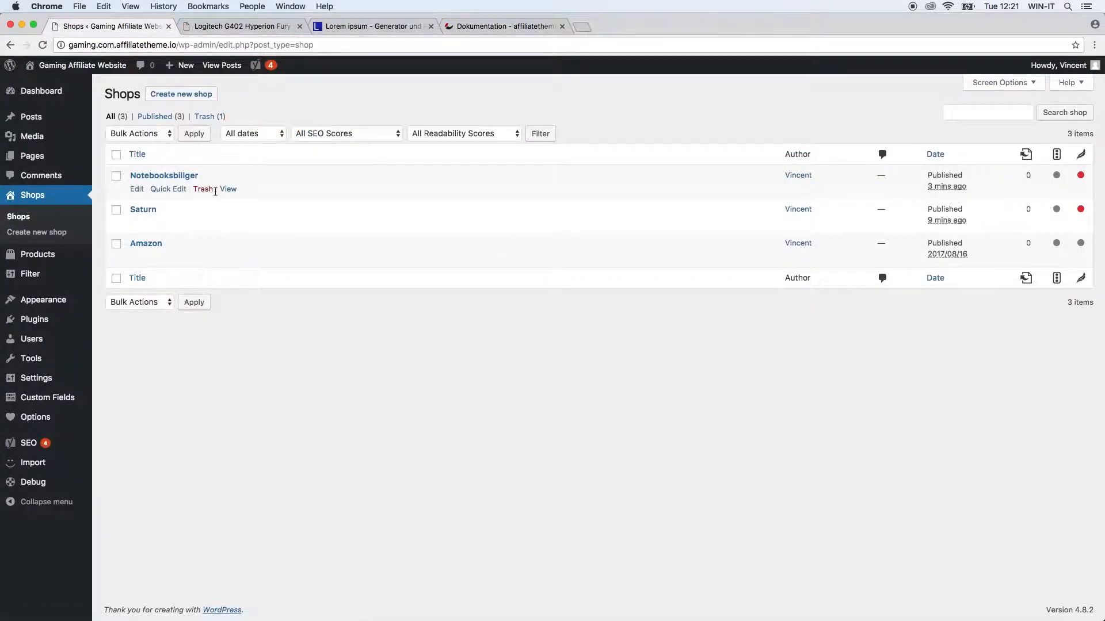
# - Start another new shop entry from the shop list and title it MediaMarkt
pyautogui.click(201, 99)
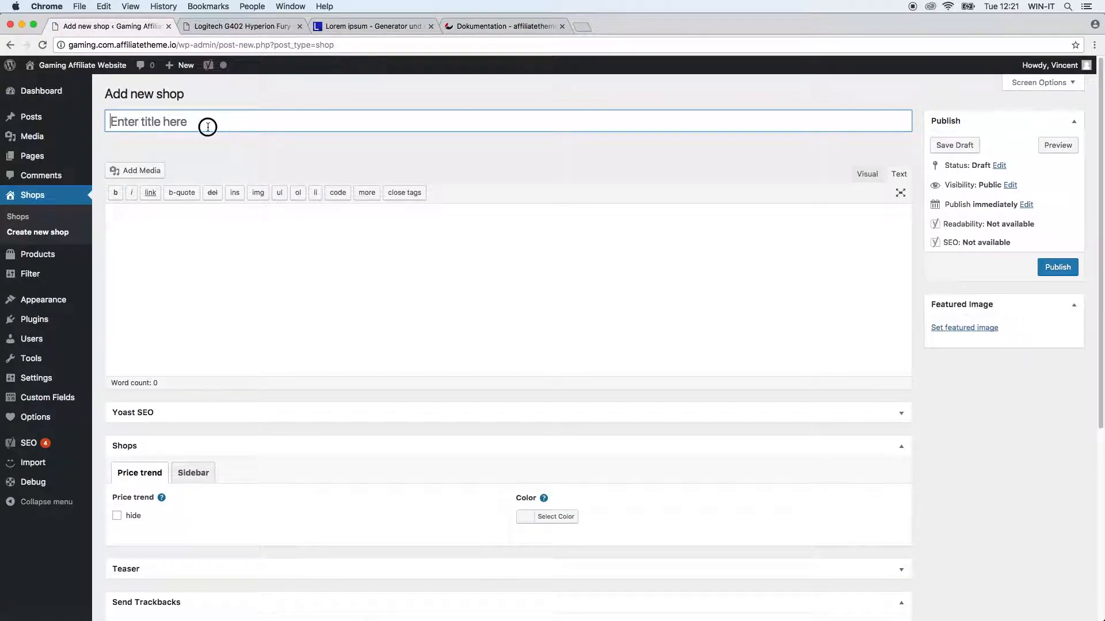
pyautogui.write('MediaMarkt')
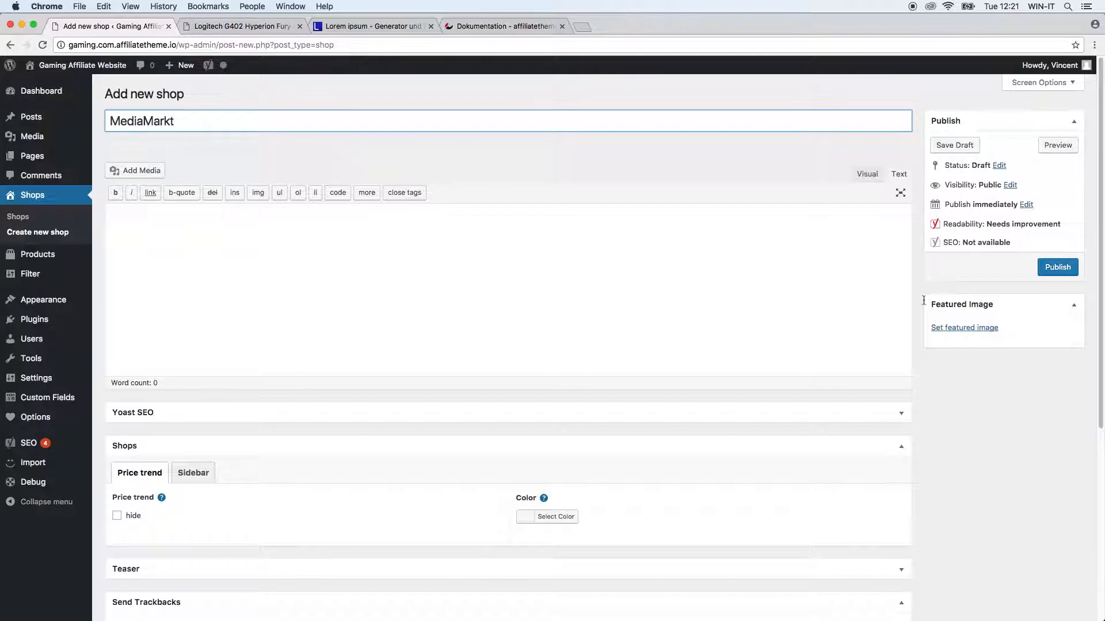
# - Paste the 100-word lorem ipsum text into the MediaMarkt shop's content and set the uploaded logo-mediamarkt.png as its featured image
pyautogui.click(601, 276)
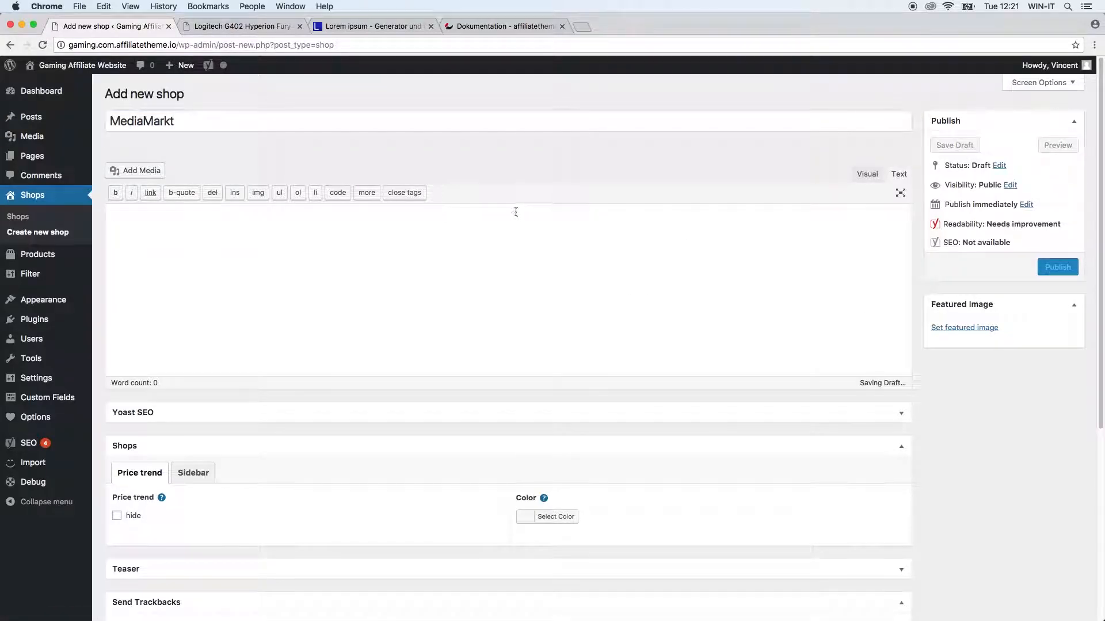
pyautogui.write('Lorem ipsum dolor sit amet, consetetur sadipscing elitr, sed diam nonumy eirmod tempor invidunt ut labore et dolore magna aliquyam erat, sed diam voluptua. At vero eos et accusam et justo duo dolores et ea rebum. Stet clita kasd gubergren, no sea takimata sanctus est Lorem ipsum dolor sit amet. Lorem ipsum dolor sit amet, consetetur sadipscing elitr, sed diam nonumy eirmod tempor invidunt ut labore et dolore magna aliquyam erat, sed diam voluptua. At vero eos et accusam et justo duo dolores et ea rebum. Stet clita kasd gubergren, no sea takimata sanctus est Lorem ipsum dolor sit amet.')
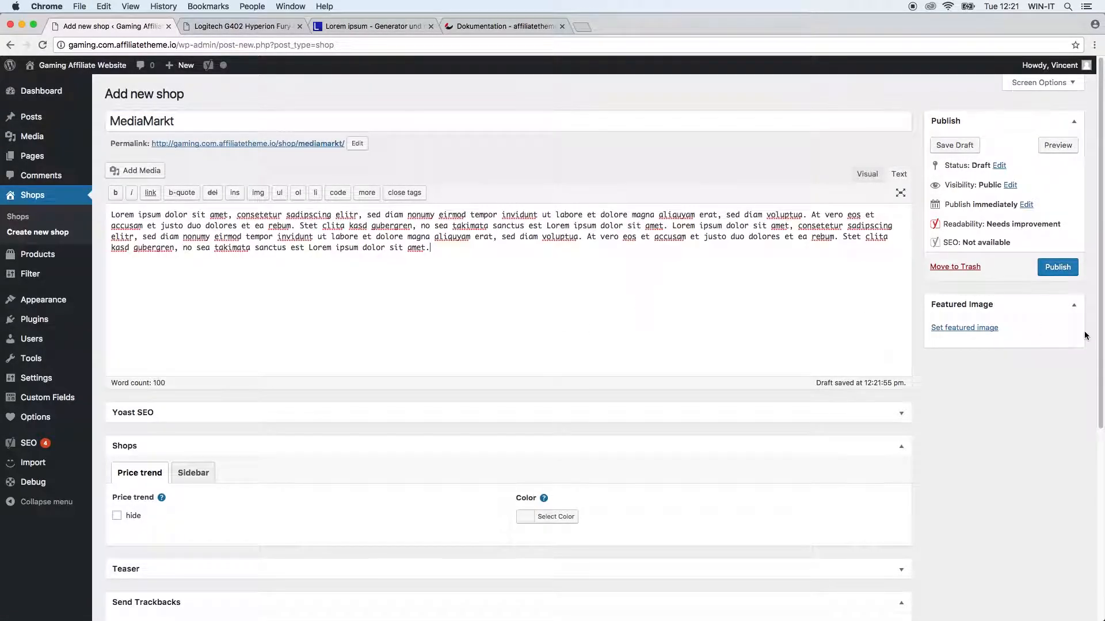
pyautogui.click(986, 328)
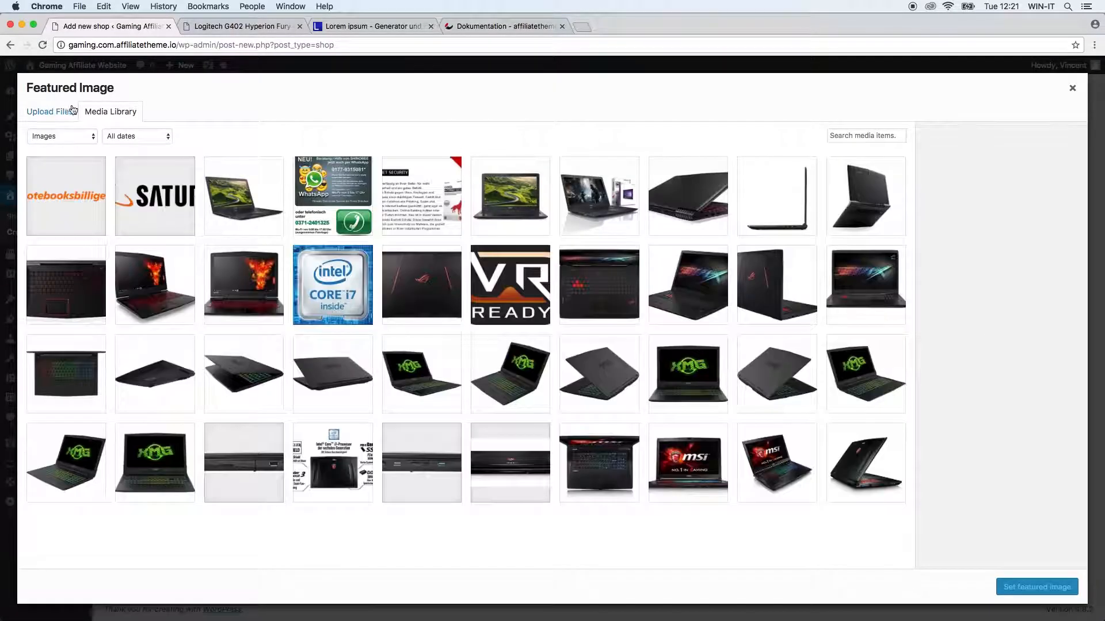
pyautogui.click(74, 110)
pyautogui.click(552, 320)
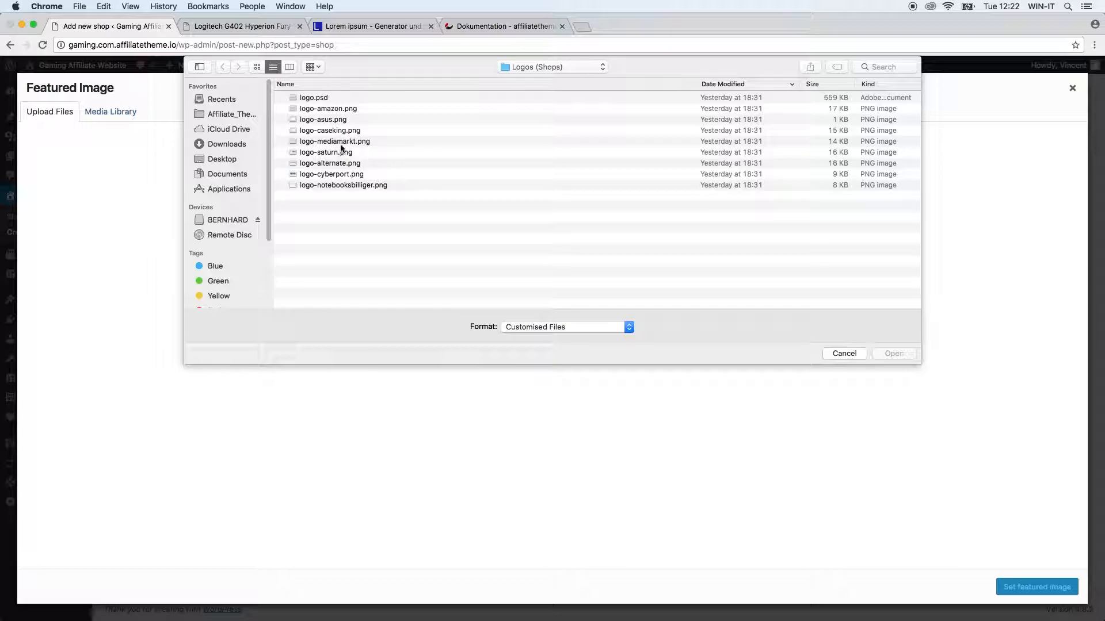
pyautogui.click(347, 141)
pyautogui.doubleClick(354, 140)
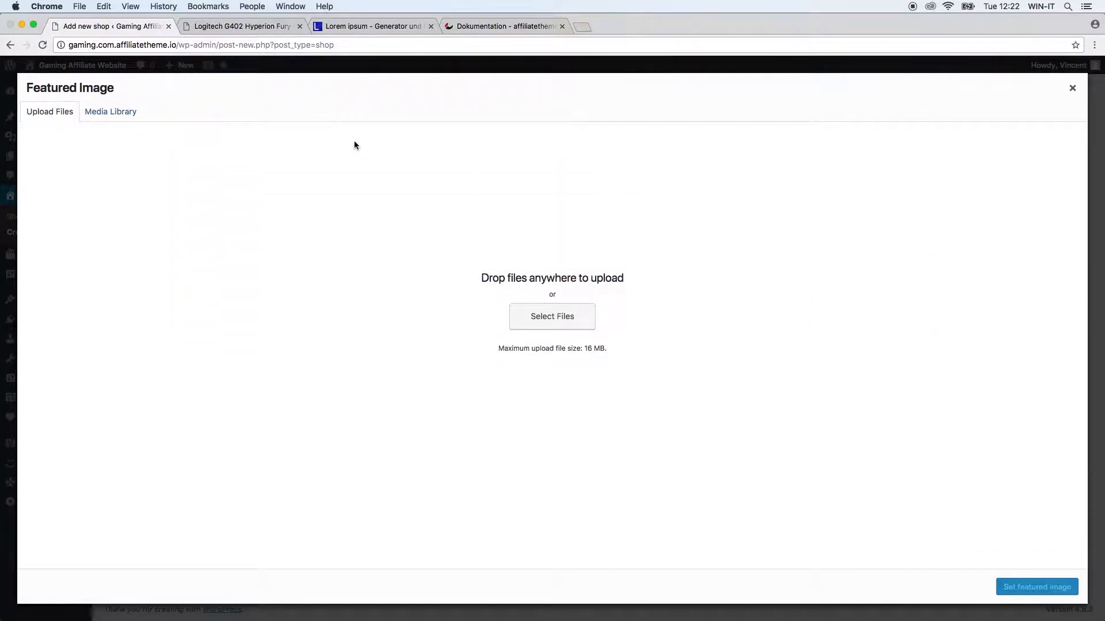
pyautogui.click(1026, 583)
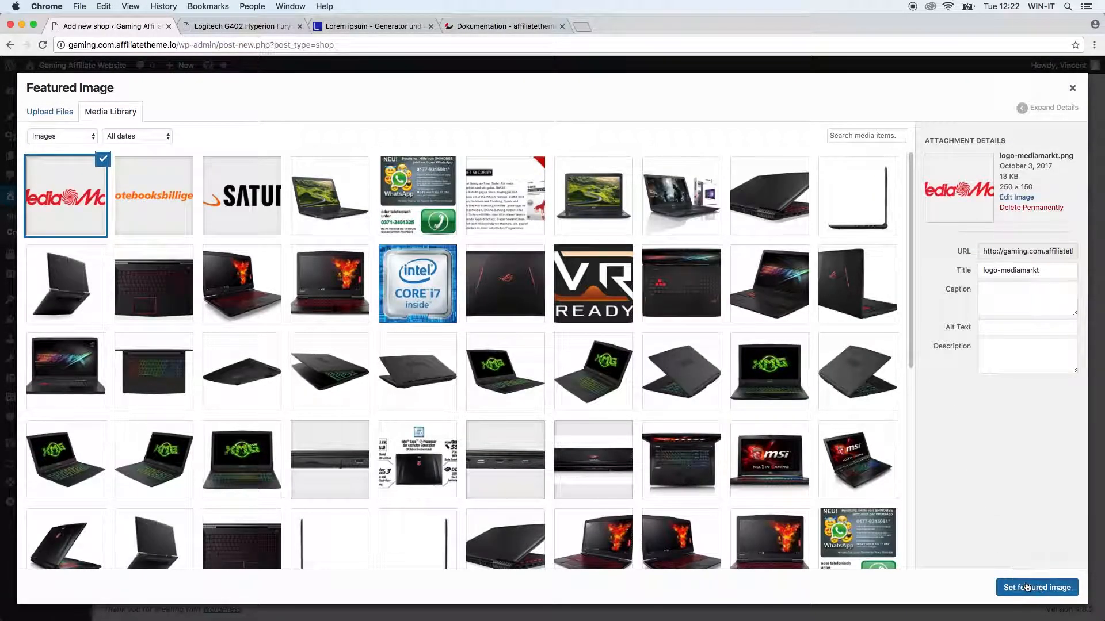
# - Publish the MediaMarkt shop and view its page on the site
pyautogui.click(1058, 268)
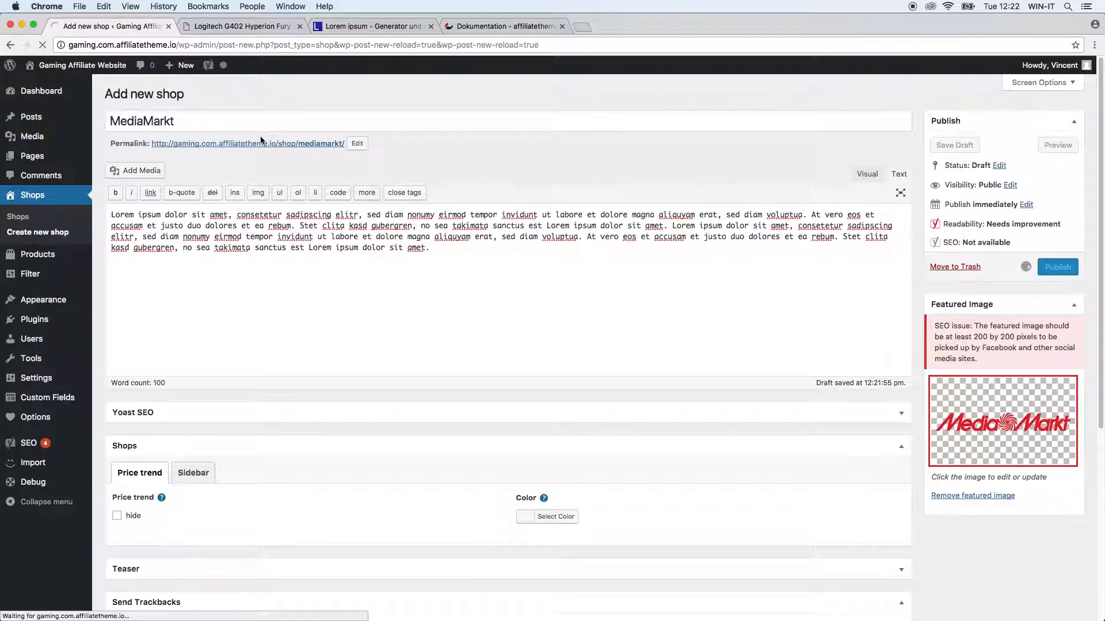
pyautogui.click(251, 182)
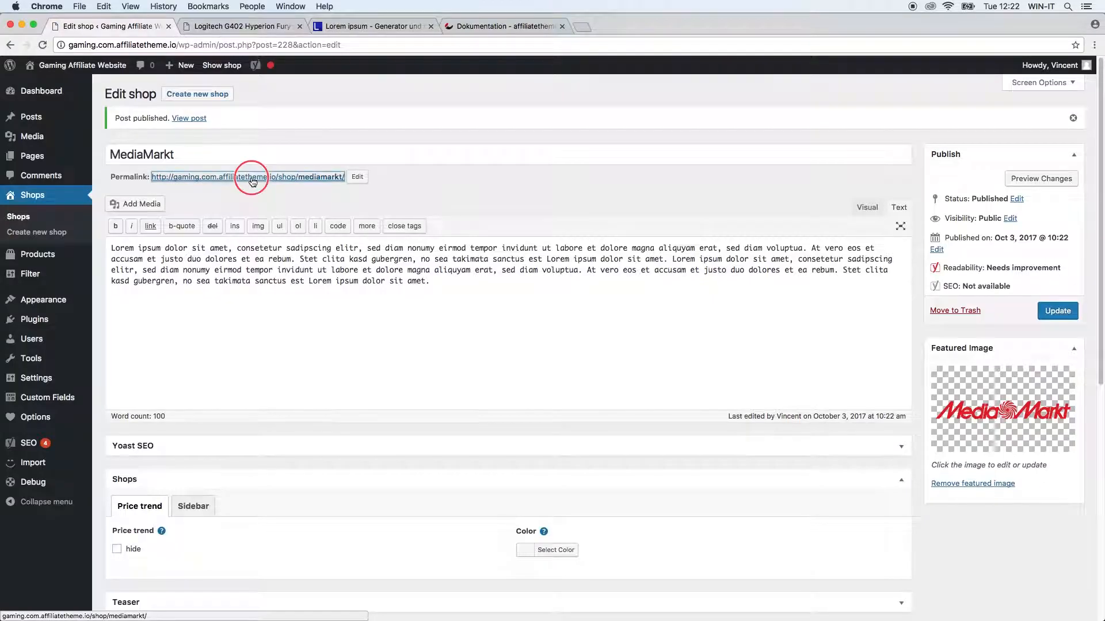
pyautogui.click(230, 26)
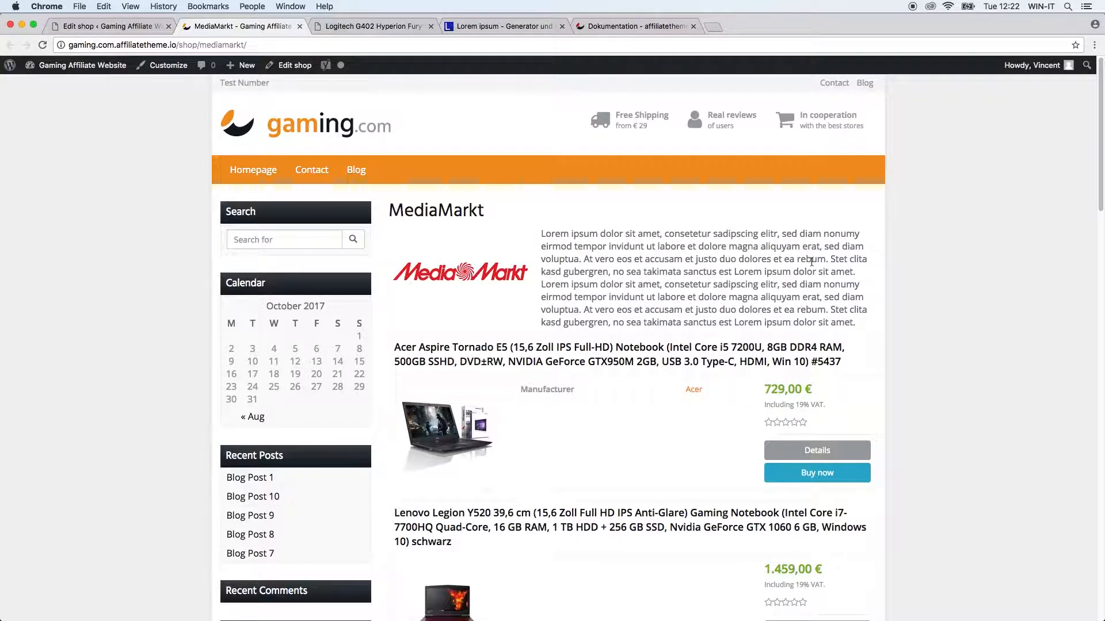
# - Set the logo position for single shop pages to Centered in the theme's shop options, save, and reload the MediaMarkt page to check it
pyautogui.click(129, 27)
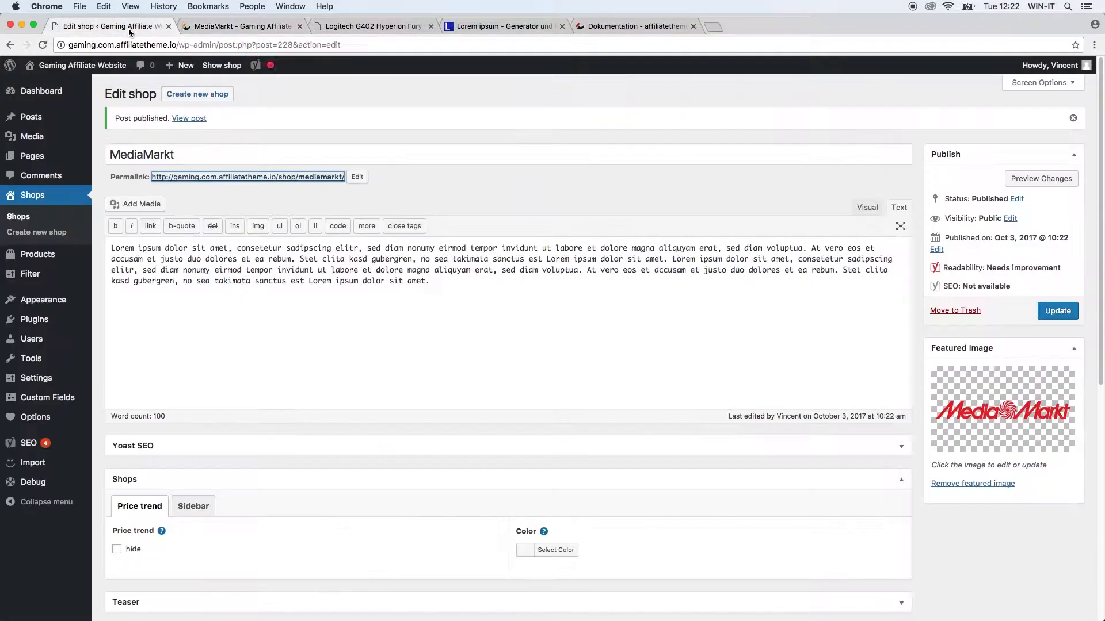
pyautogui.moveTo(35, 417)
pyautogui.click(111, 480)
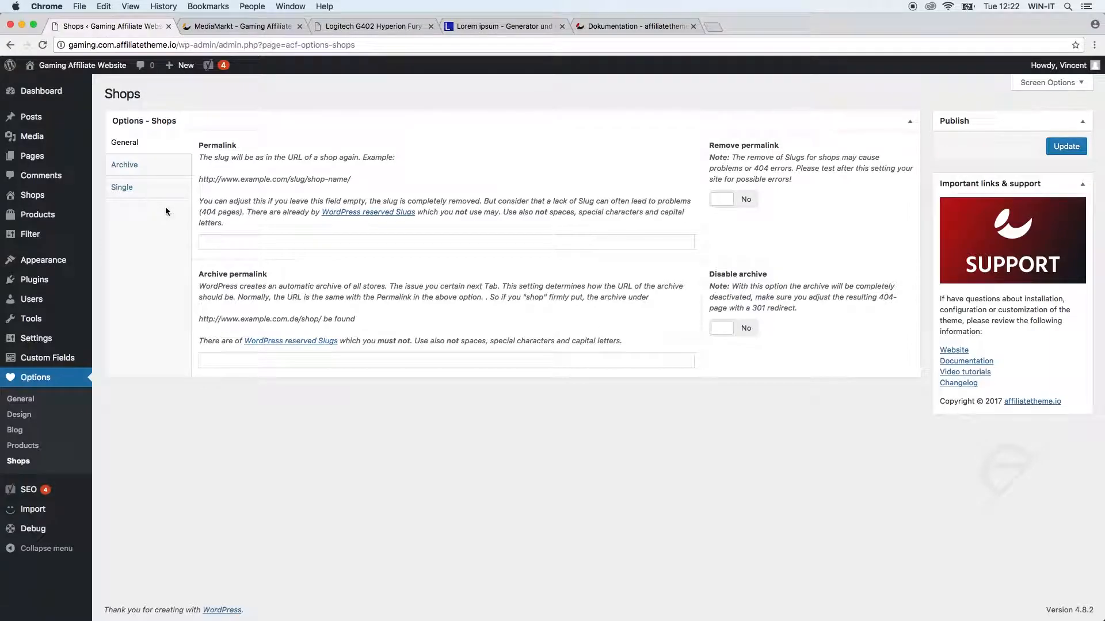
pyautogui.click(123, 188)
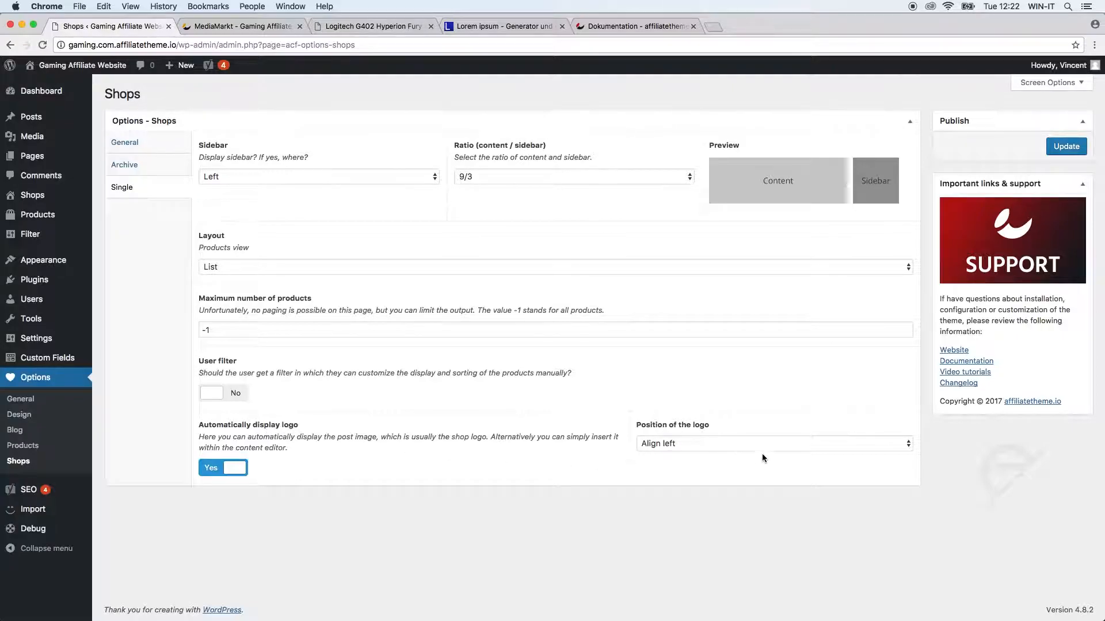
pyautogui.click(692, 440)
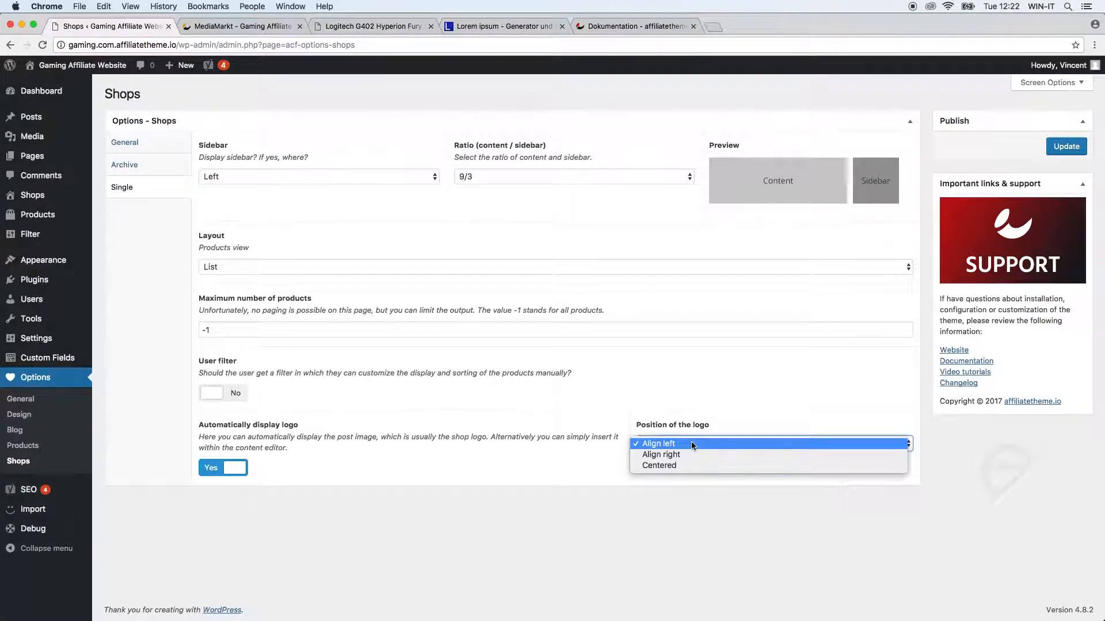
pyautogui.click(687, 465)
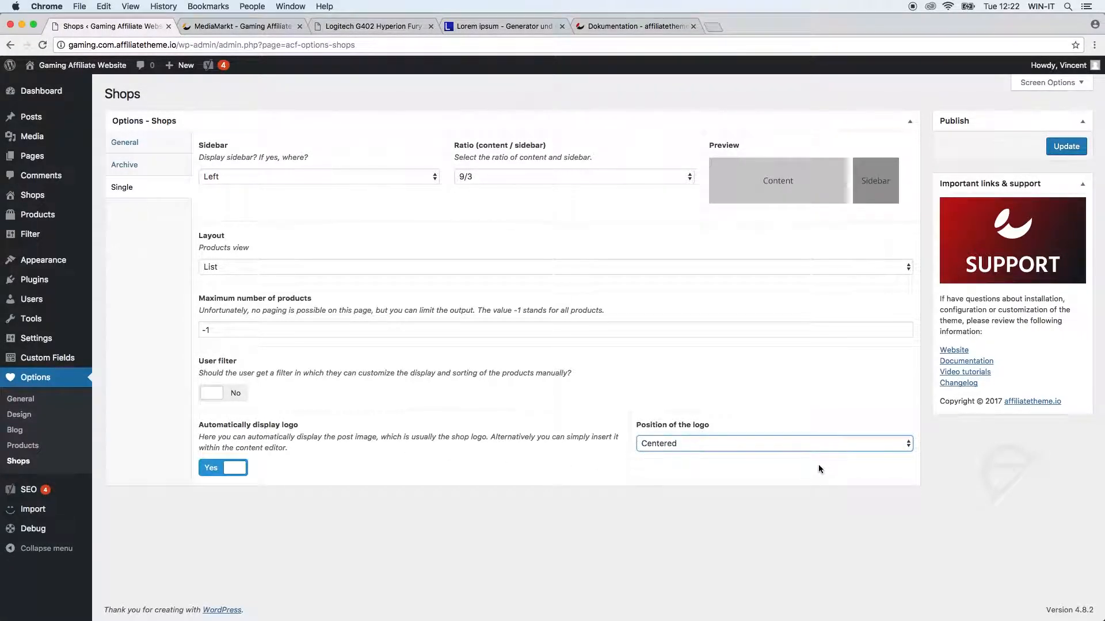
pyautogui.click(1065, 147)
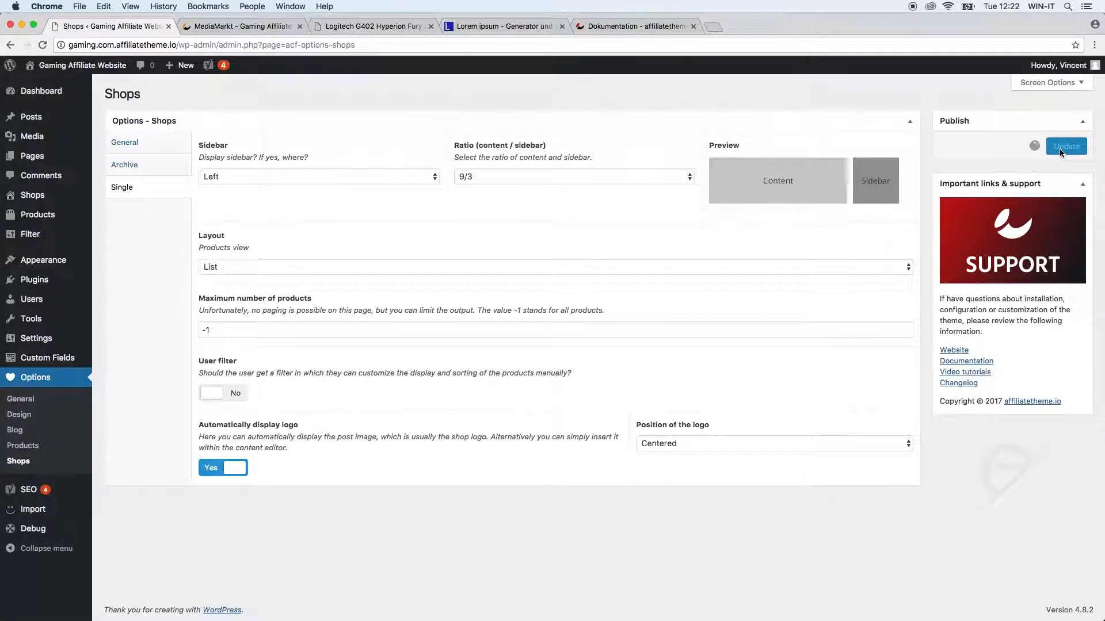
pyautogui.click(272, 29)
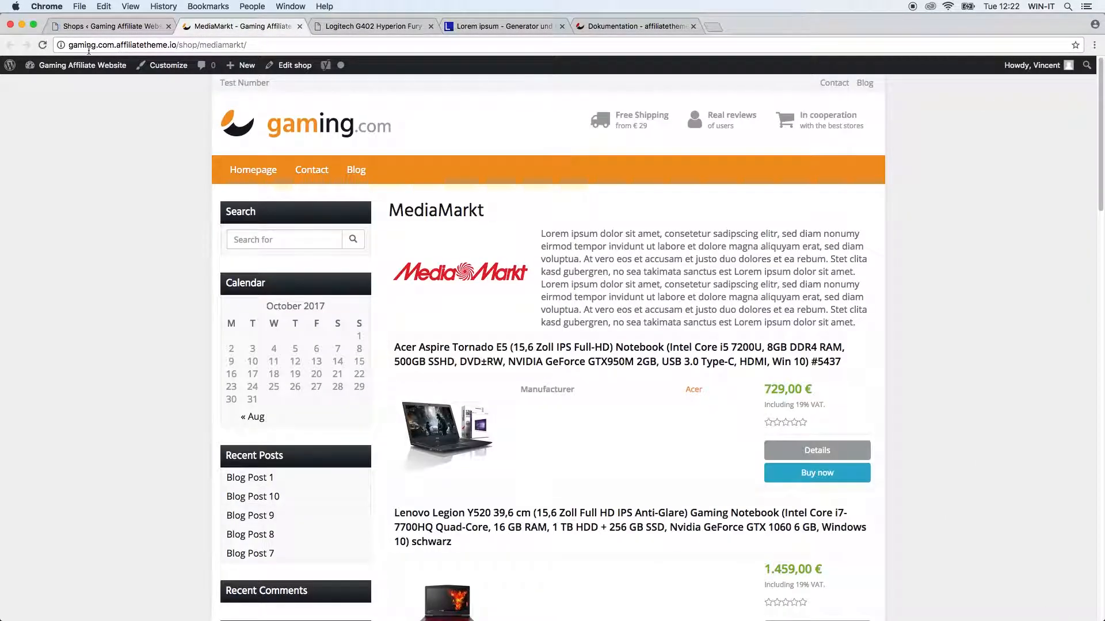
pyautogui.click(42, 44)
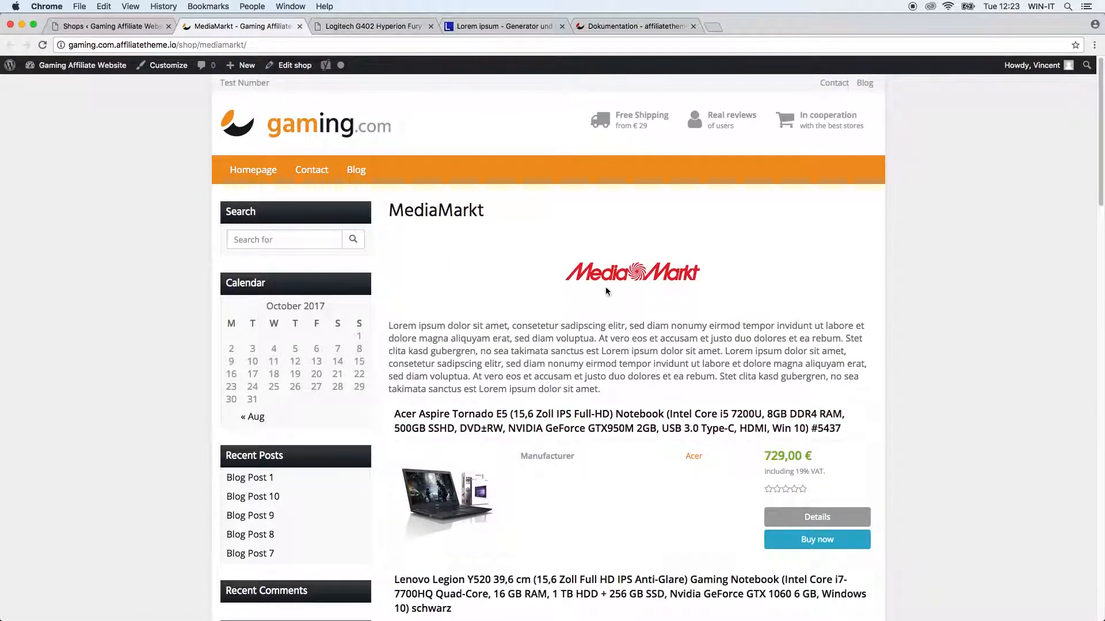
# - Set the logo position for single shop pages back to Align left, save the shop options and reload the MediaMarkt page
pyautogui.click(109, 26)
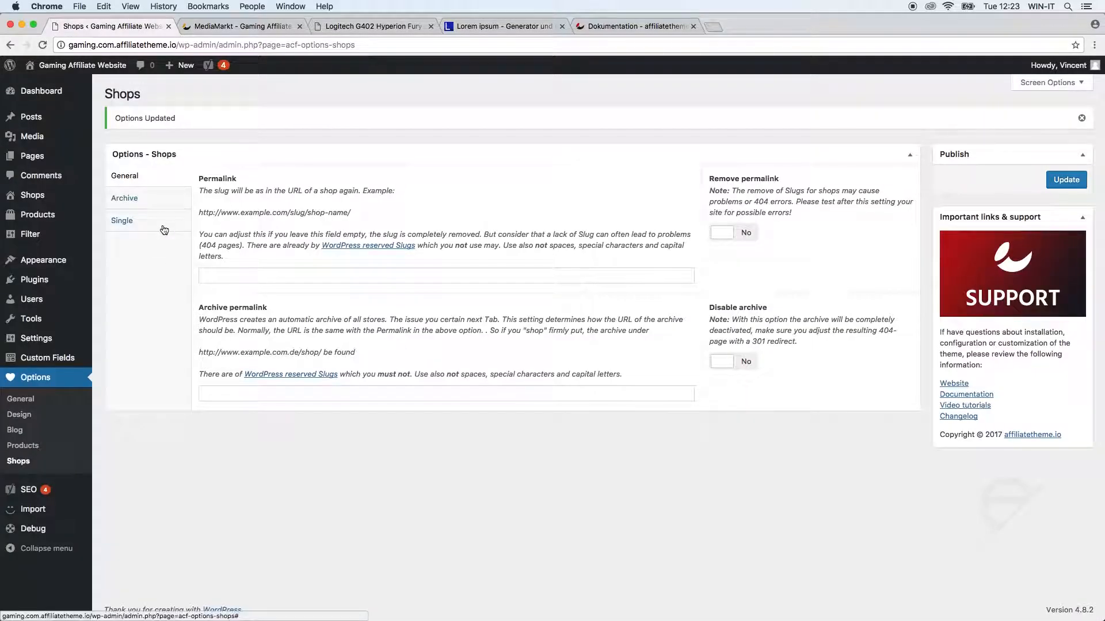
pyautogui.click(164, 229)
pyautogui.click(854, 477)
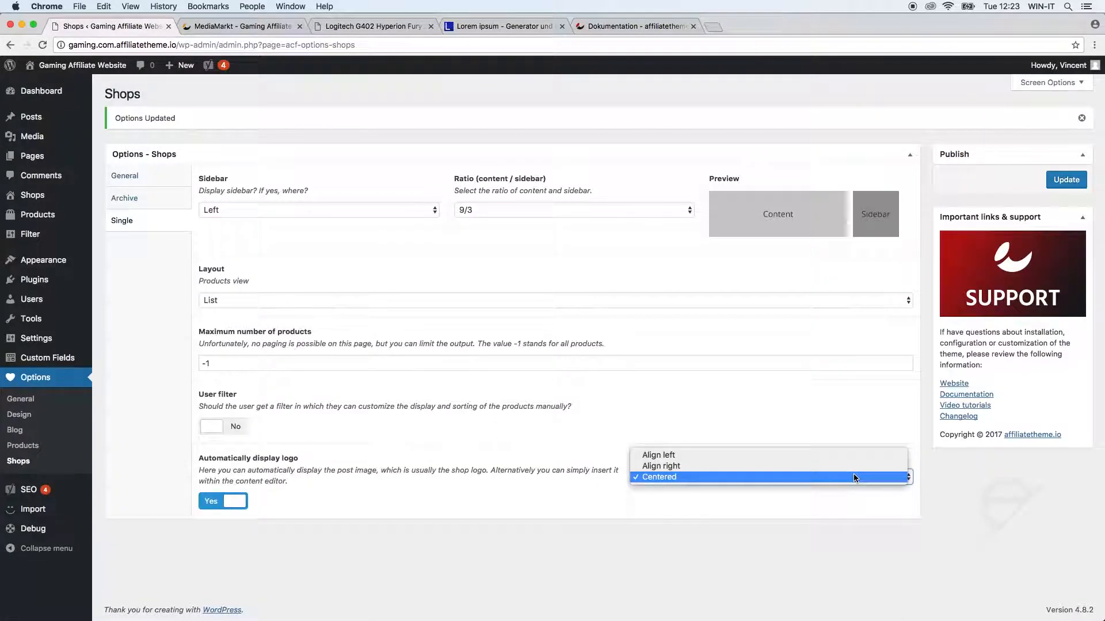
pyautogui.click(845, 454)
pyautogui.click(1065, 182)
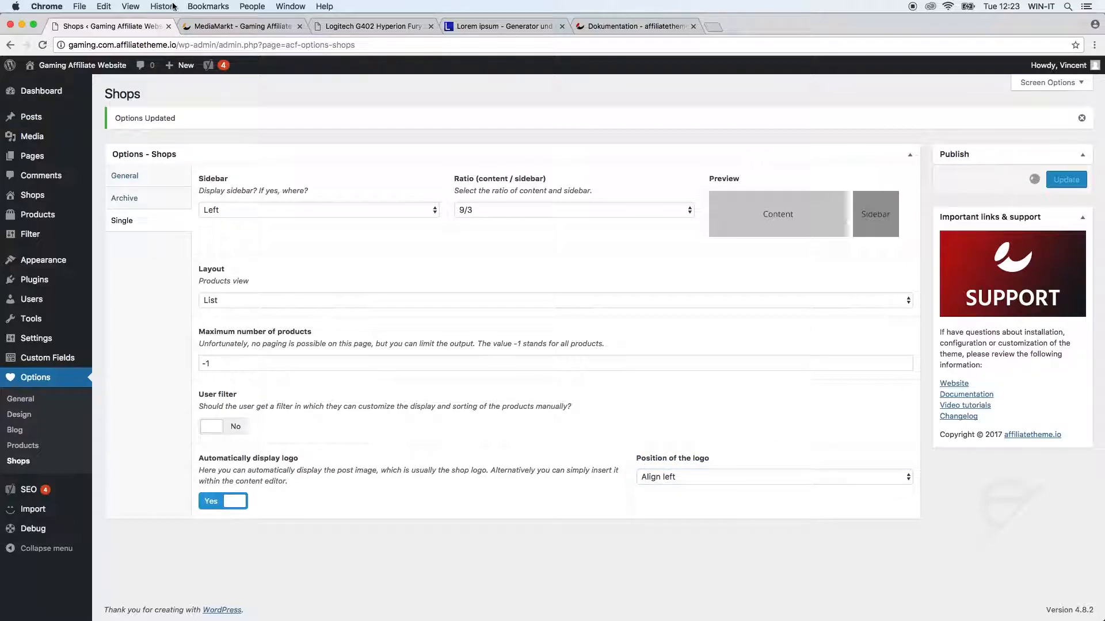
pyautogui.click(237, 26)
pyautogui.click(43, 45)
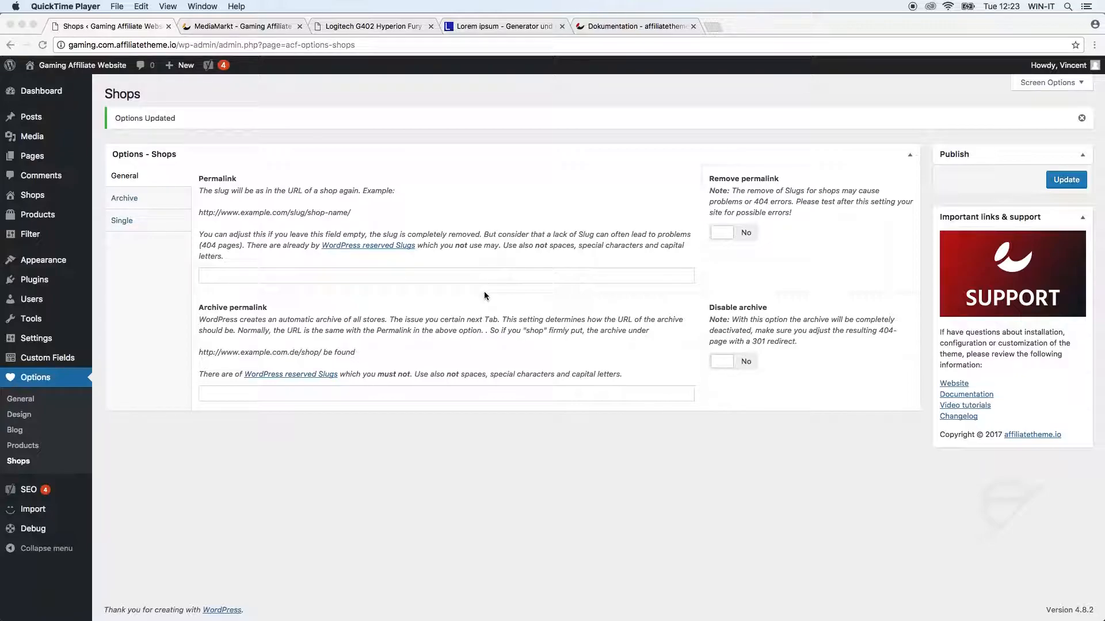
# - View the list of all shops and examine the price history chart on the Logitech G402 Hyperion Fury product page
pyautogui.click(485, 295)
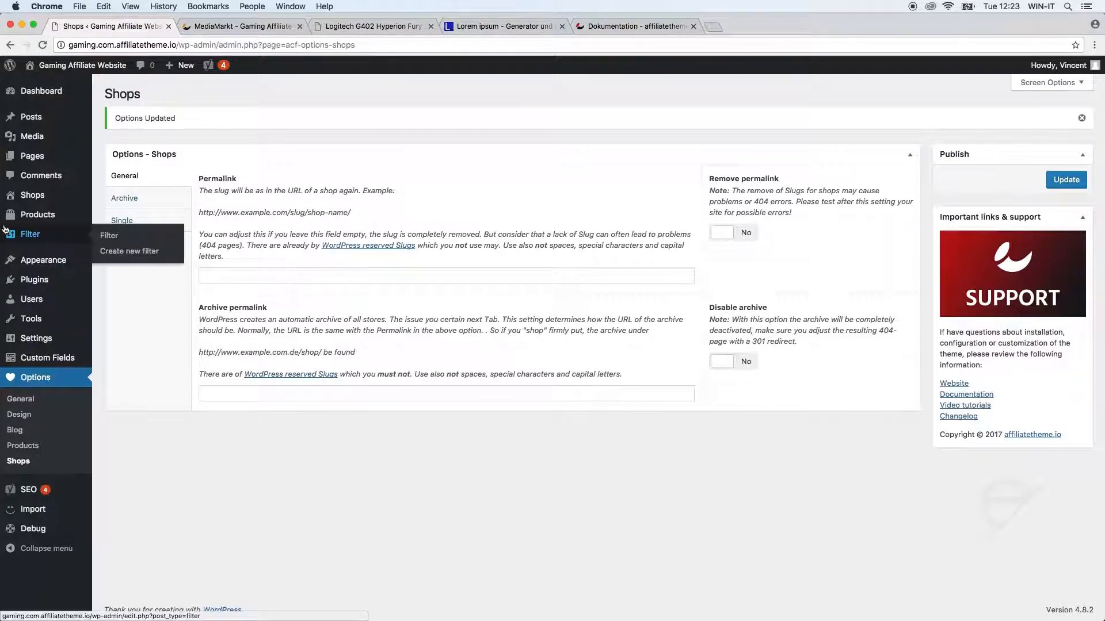
pyautogui.moveTo(34, 195)
pyautogui.click(112, 202)
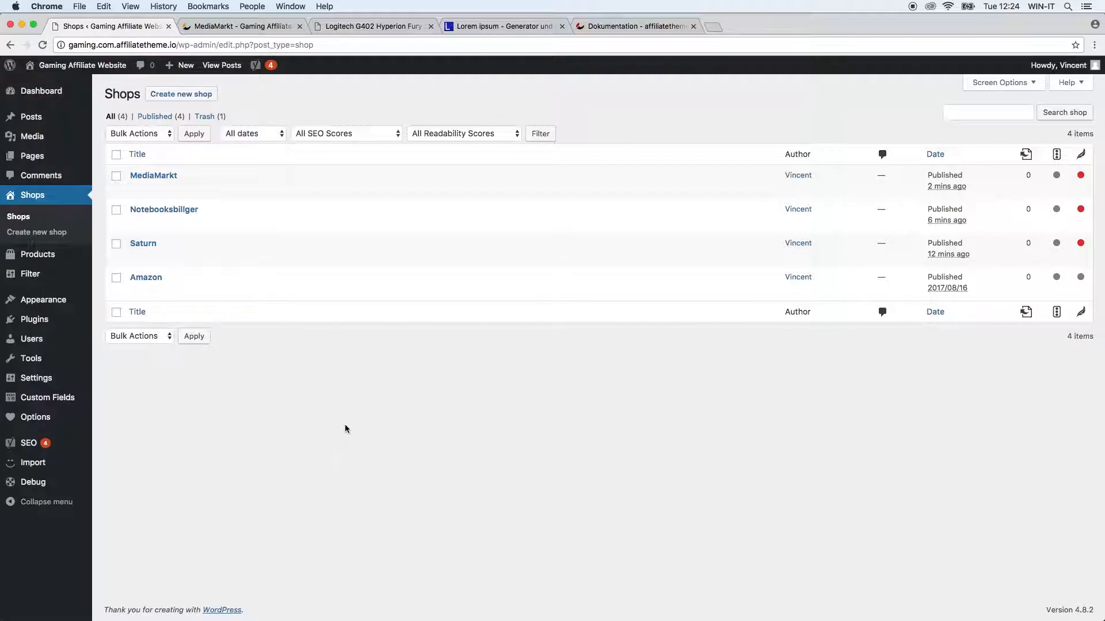
pyautogui.click(367, 26)
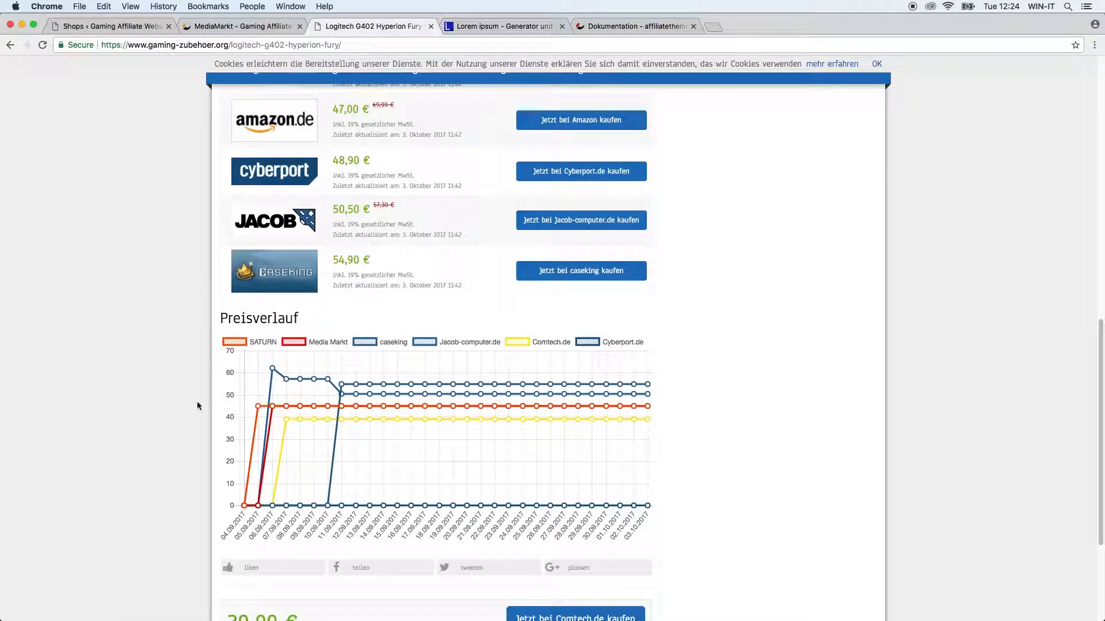
pyautogui.scroll(-2, 139, 443)
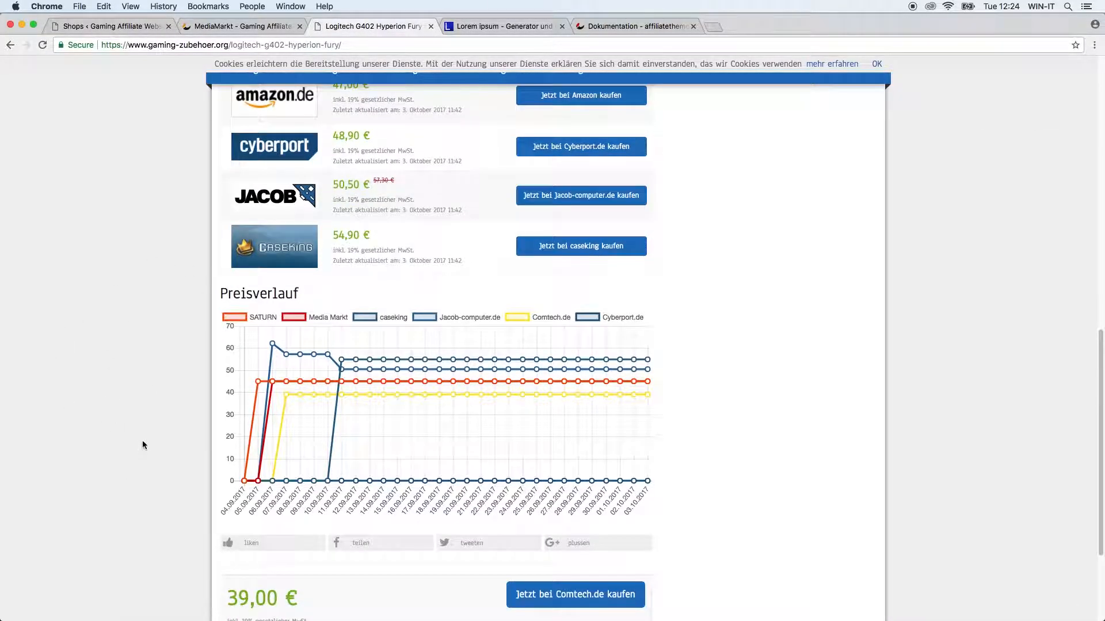